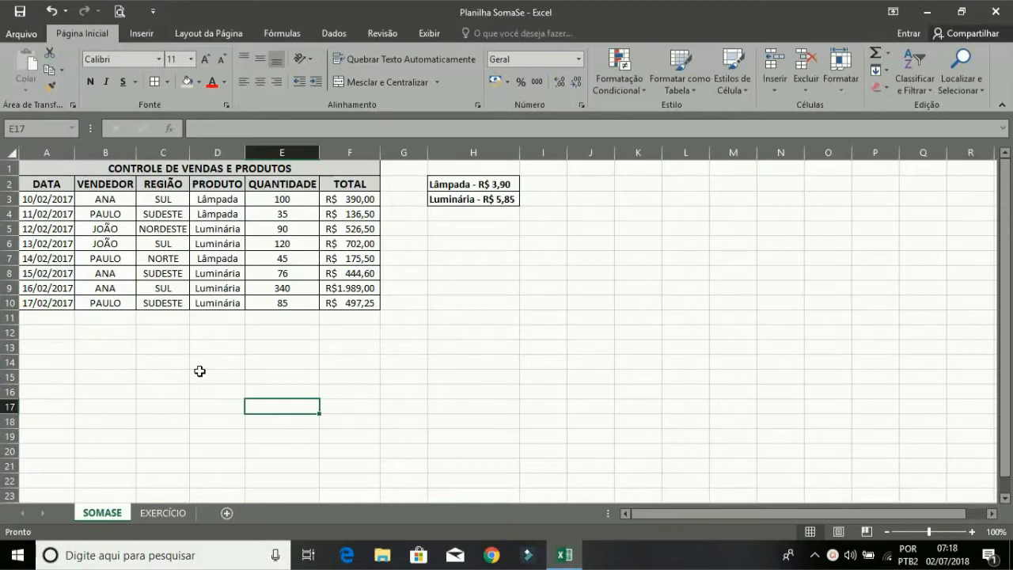
pyautogui.click(186, 269)
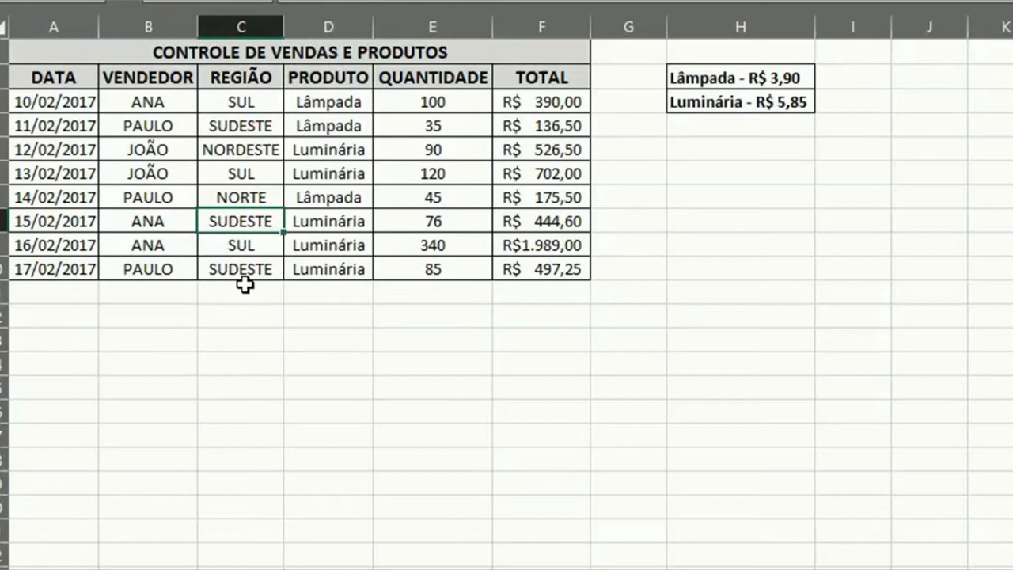
# Step: Try to enter a SOMASE formula in A13 over the totals F3:F10 with the unquoted criterion >350
pyautogui.click(60, 340)
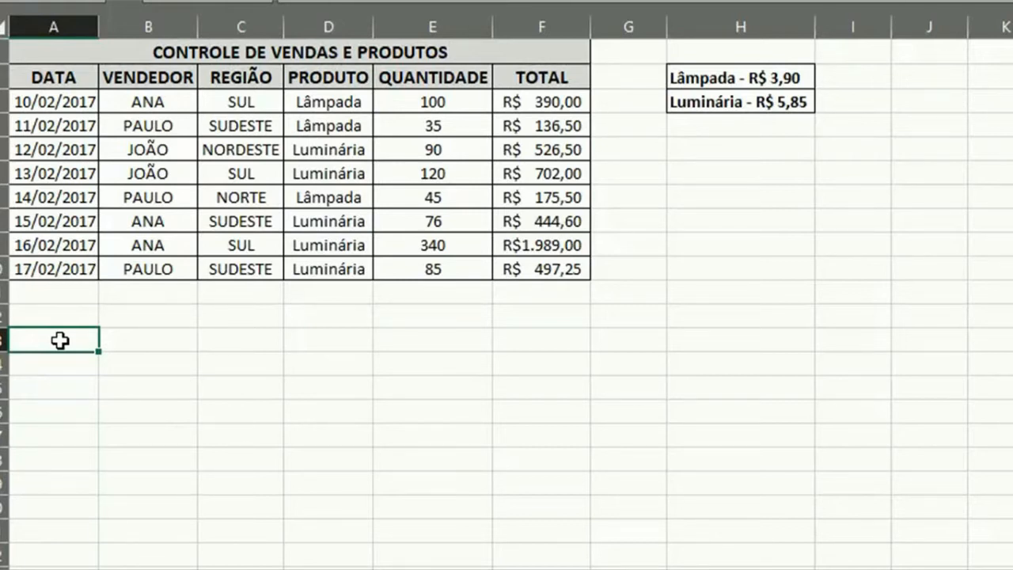
pyautogui.write('=')
pyautogui.write('soma')
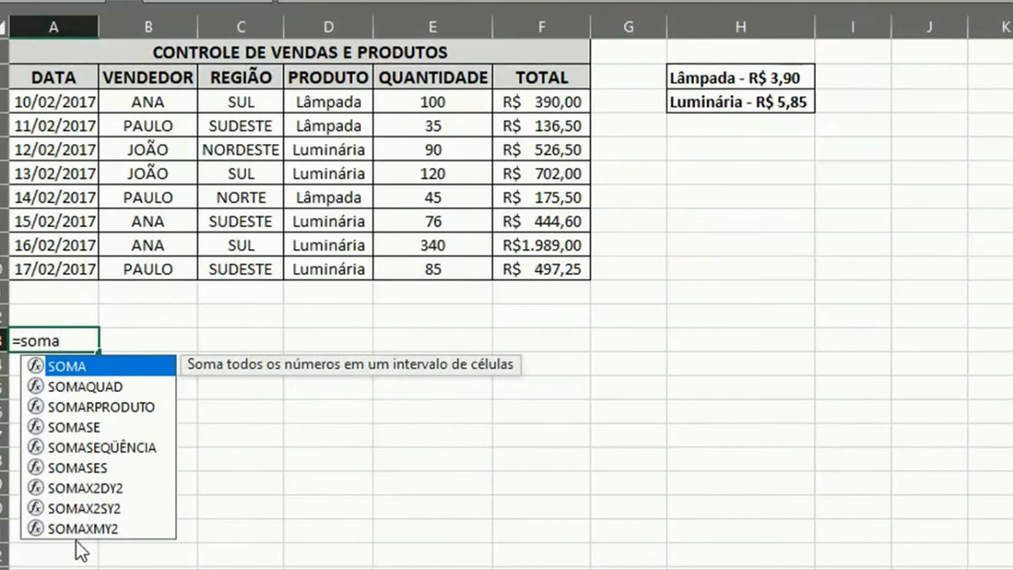
pyautogui.doubleClick(79, 425)
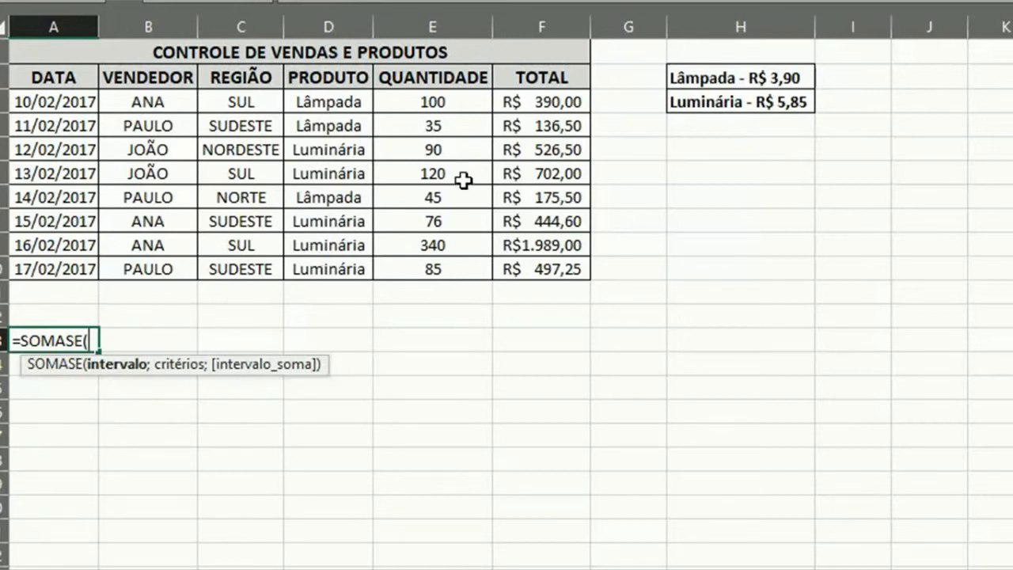
pyautogui.moveTo(526, 102); pyautogui.dragTo(528, 269)
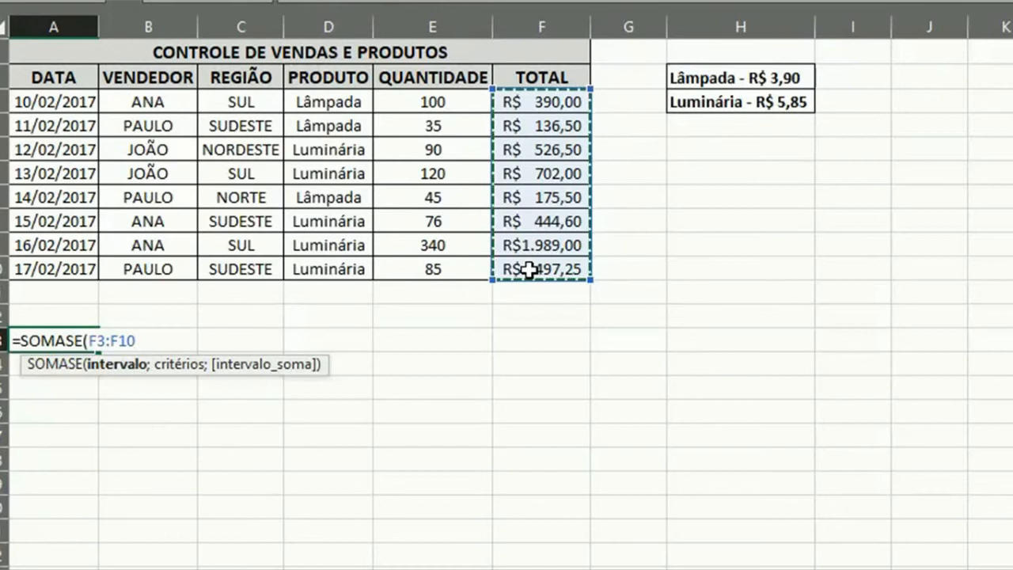
pyautogui.write(';>')
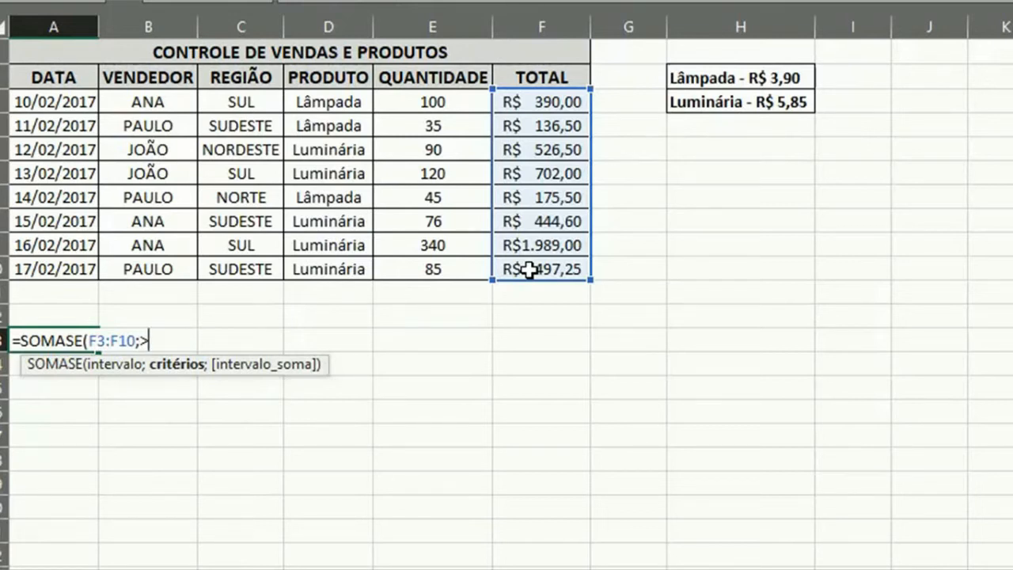
pyautogui.write('350')
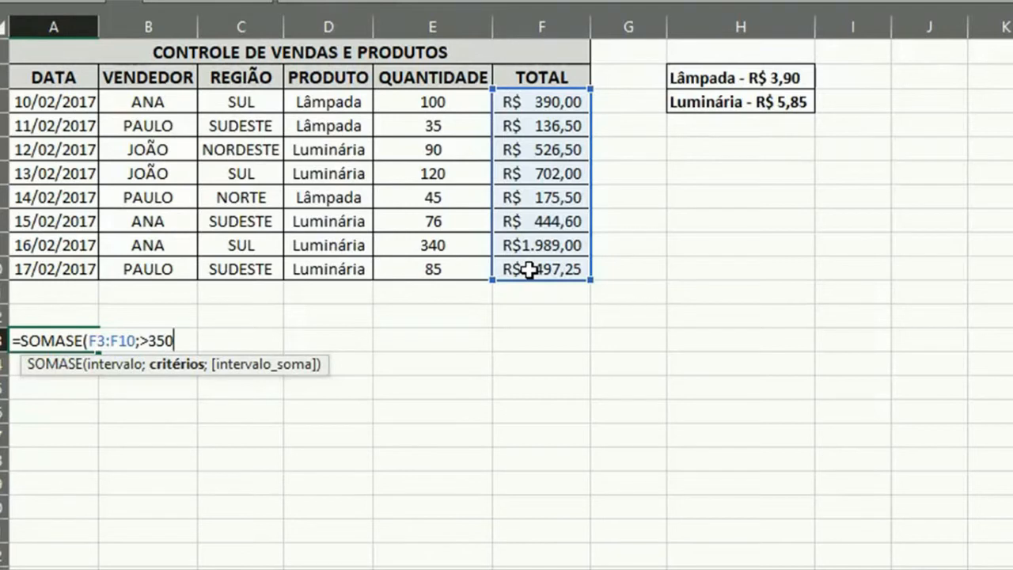
pyautogui.press('Return')
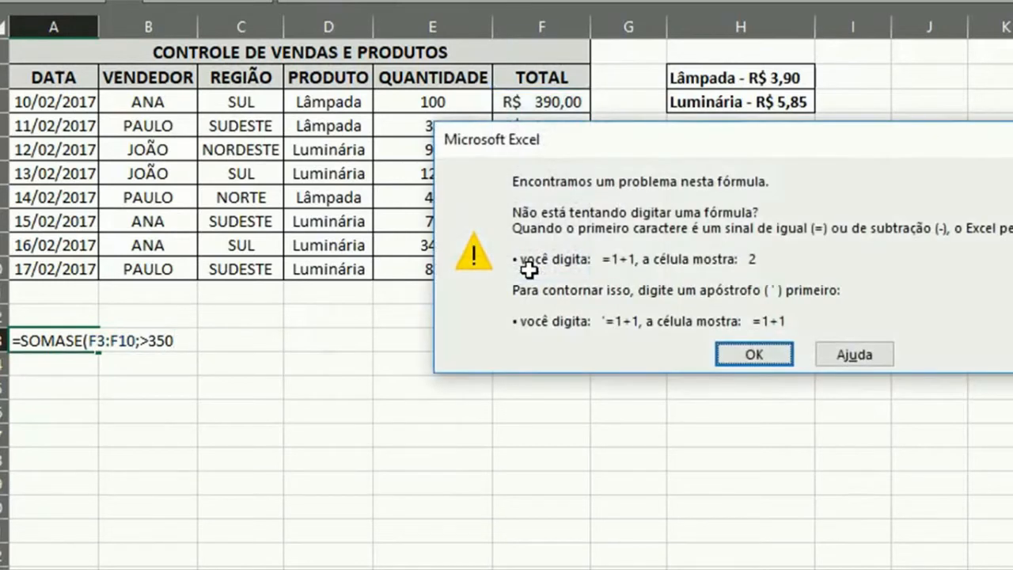
pyautogui.press('Return')
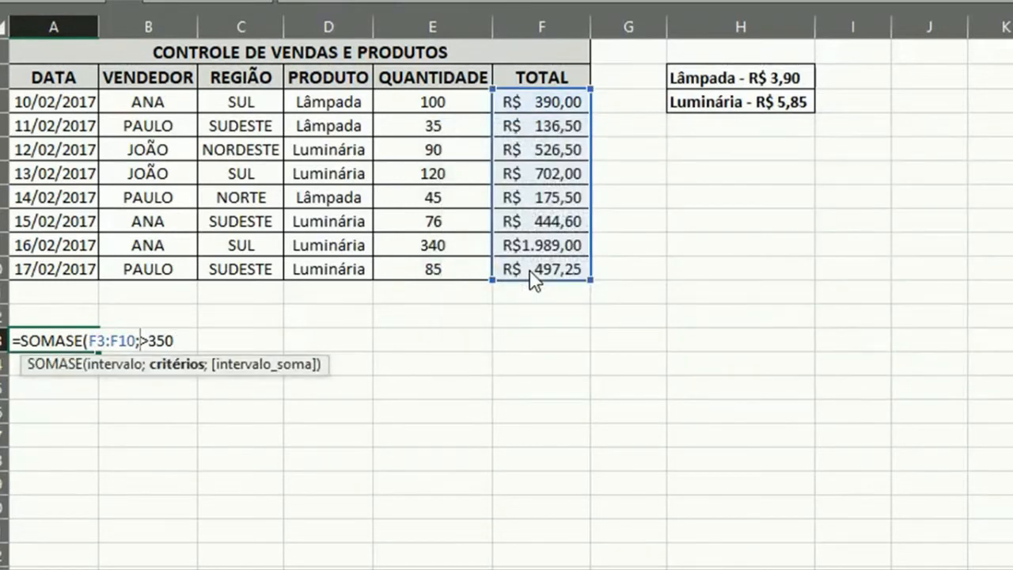
# Step: Put the criterion >350 in quotation marks and complete the formula in A13 as =SOMASE(F3:F10;">350")
pyautogui.write('"')
pyautogui.press('Right')
pyautogui.press('Right')
pyautogui.press('Right')
pyautogui.write('"')
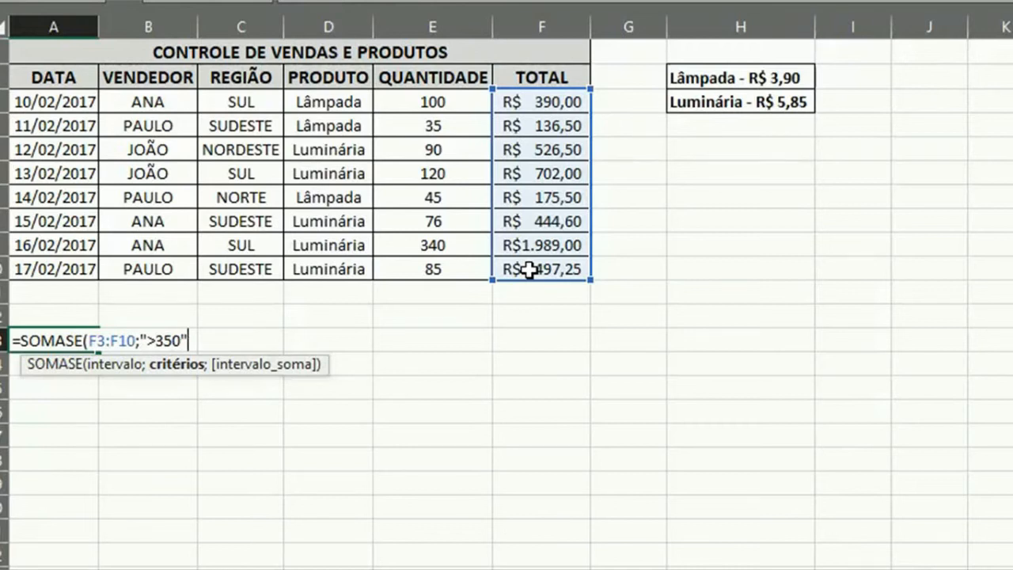
pyautogui.write(')')
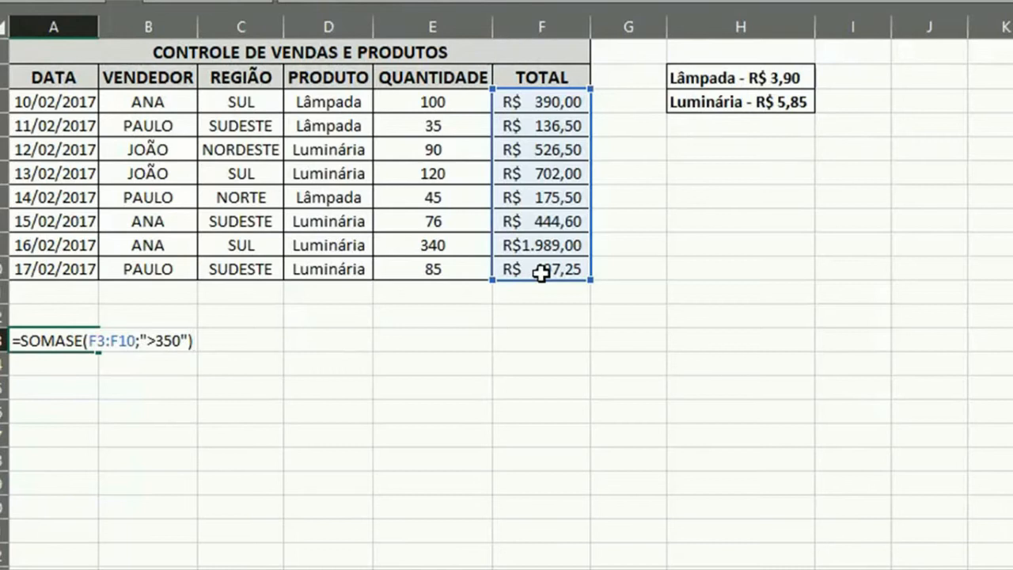
pyautogui.press('Return')
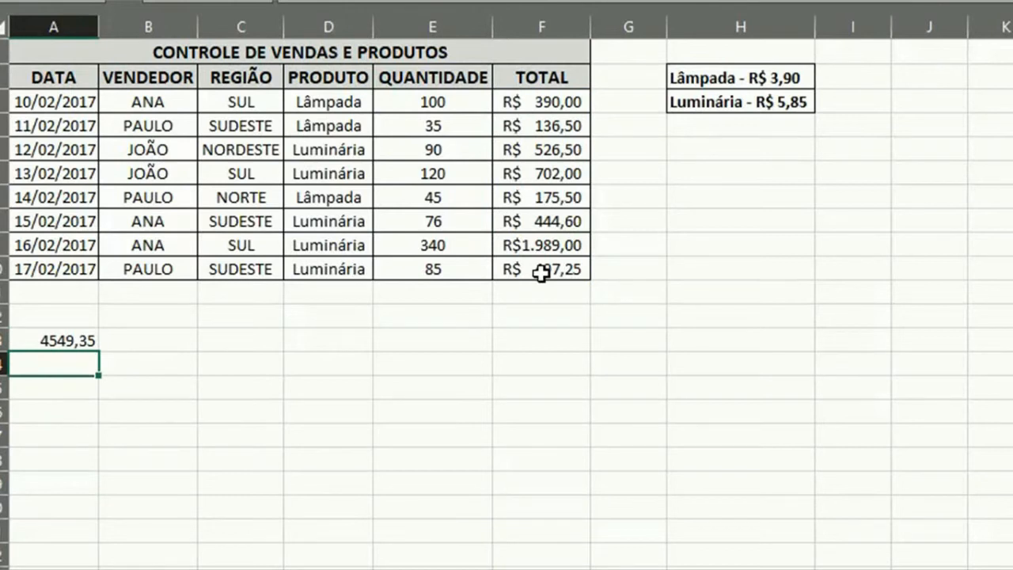
# Step: Review the SOMASE formula in A13 and the range it refers to
pyautogui.click(55, 341)
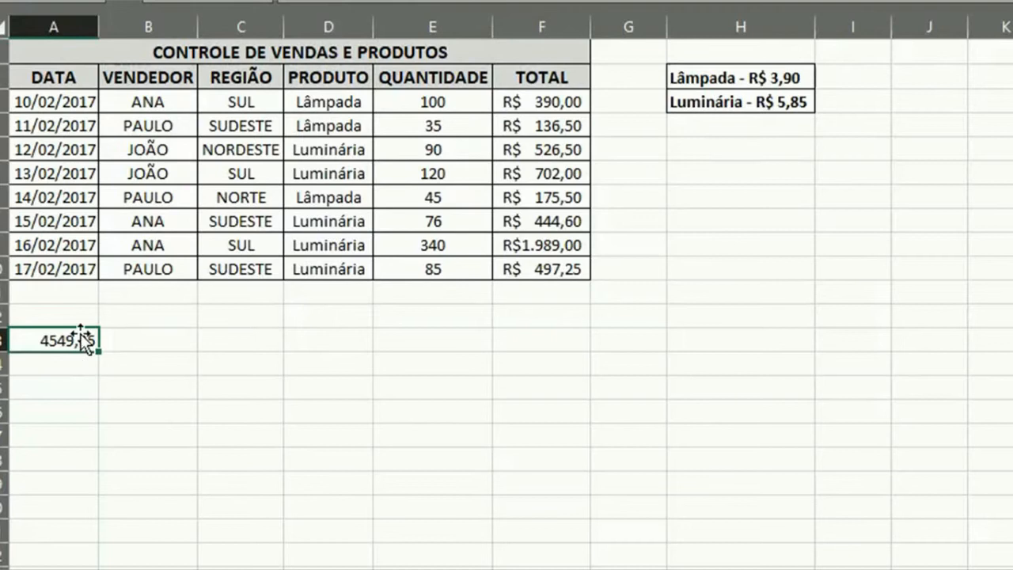
pyautogui.click(54, 344)
pyautogui.write('=SOMASE(F')
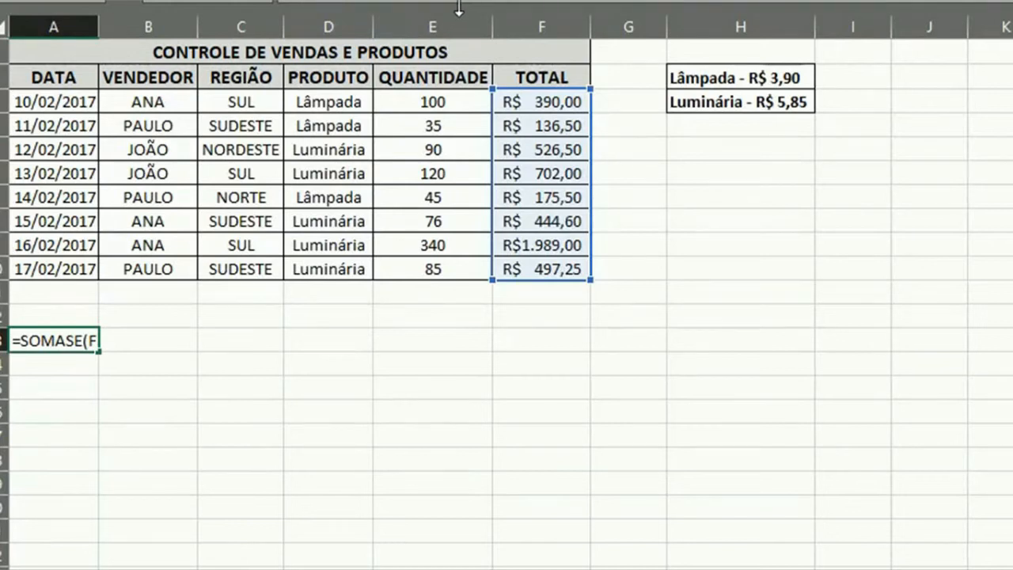
# Step: Enter a SOMASE formula in A14 that sums quantities E3:E10 where B3:B10 matches the quoted name of the salesperson in B3
pyautogui.click(43, 368)
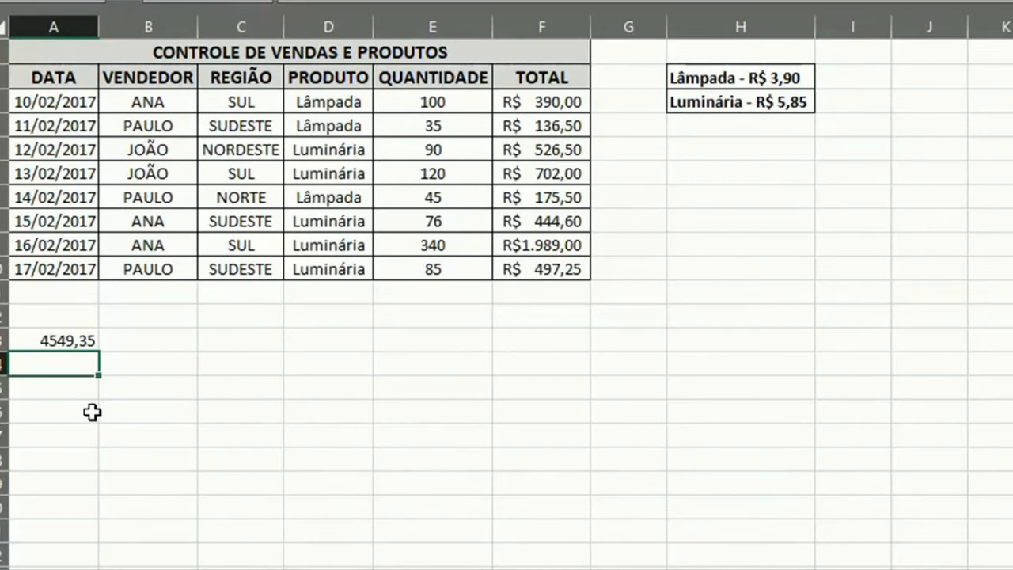
pyautogui.write('=som')
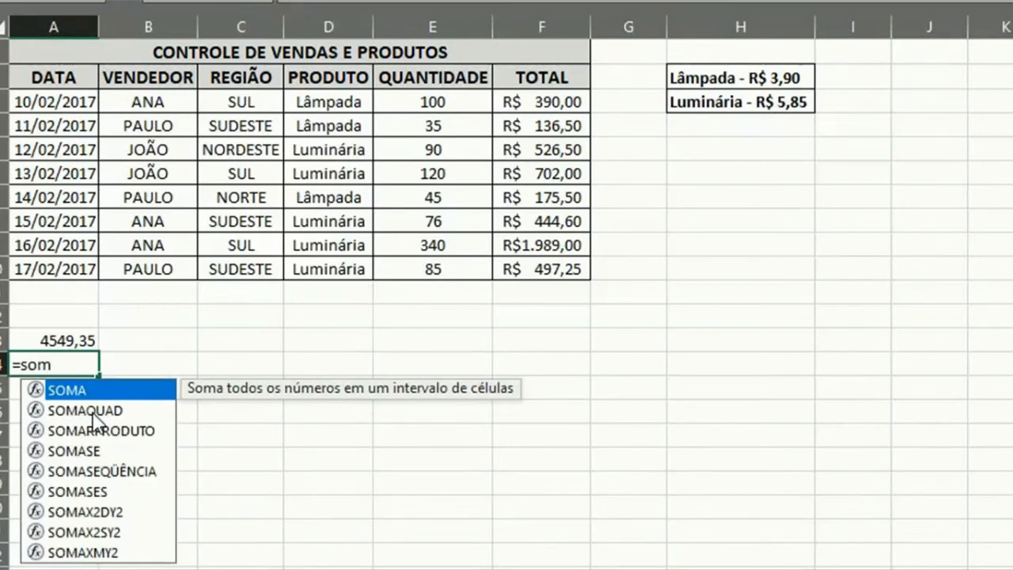
pyautogui.doubleClick(90, 451)
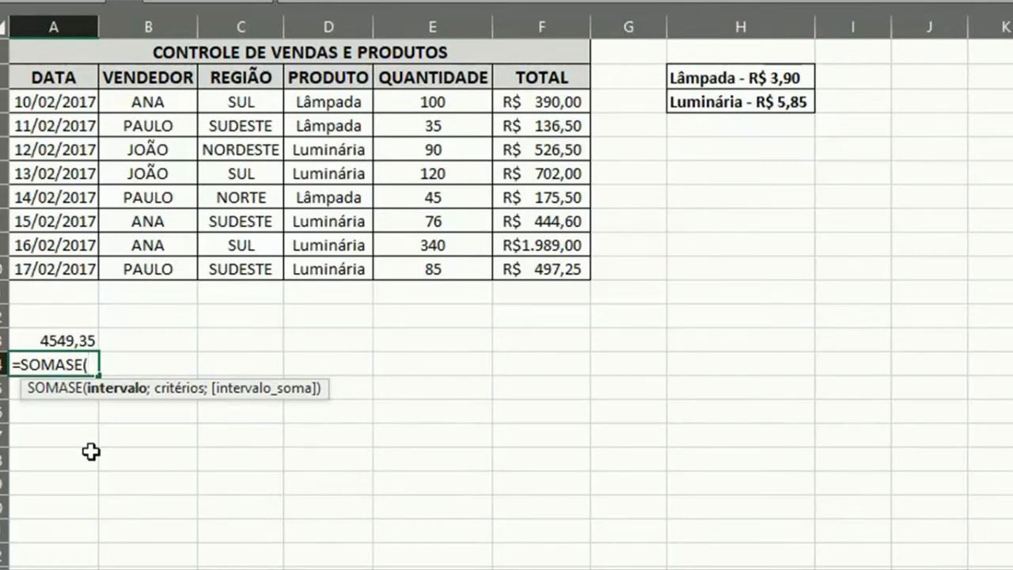
pyautogui.moveTo(138, 100); pyautogui.dragTo(139, 269)
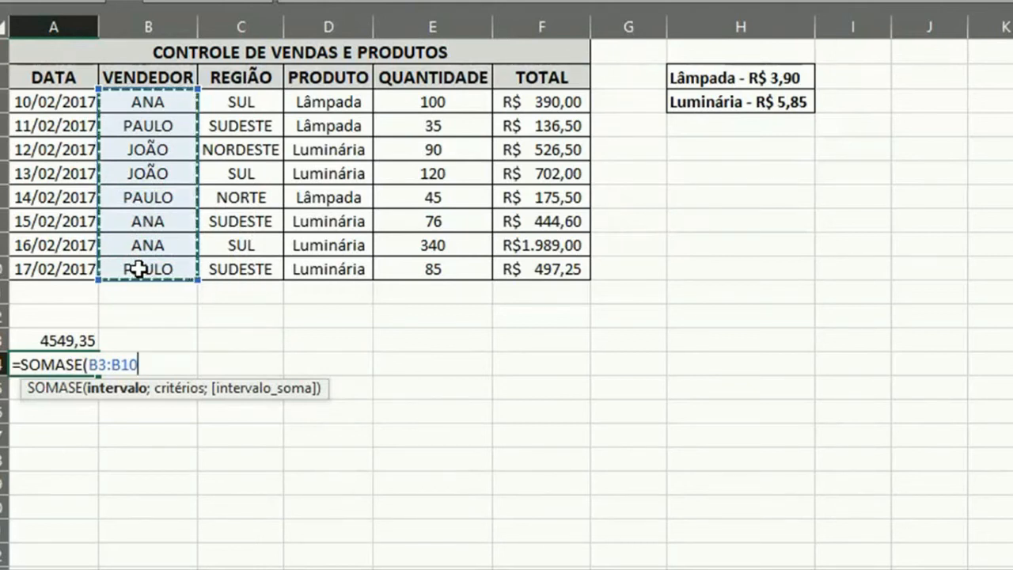
pyautogui.write(';')
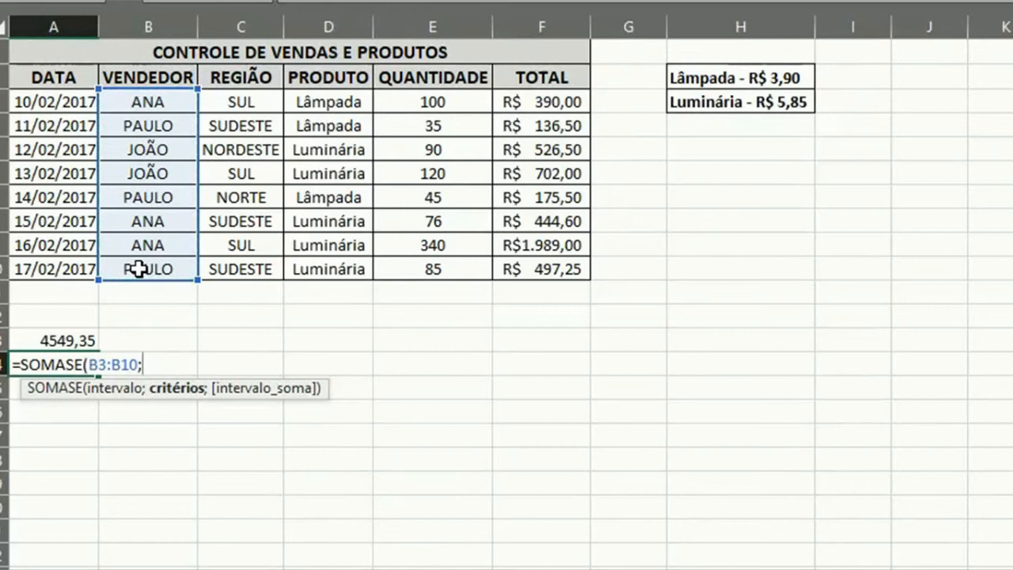
pyautogui.write('"Ana')
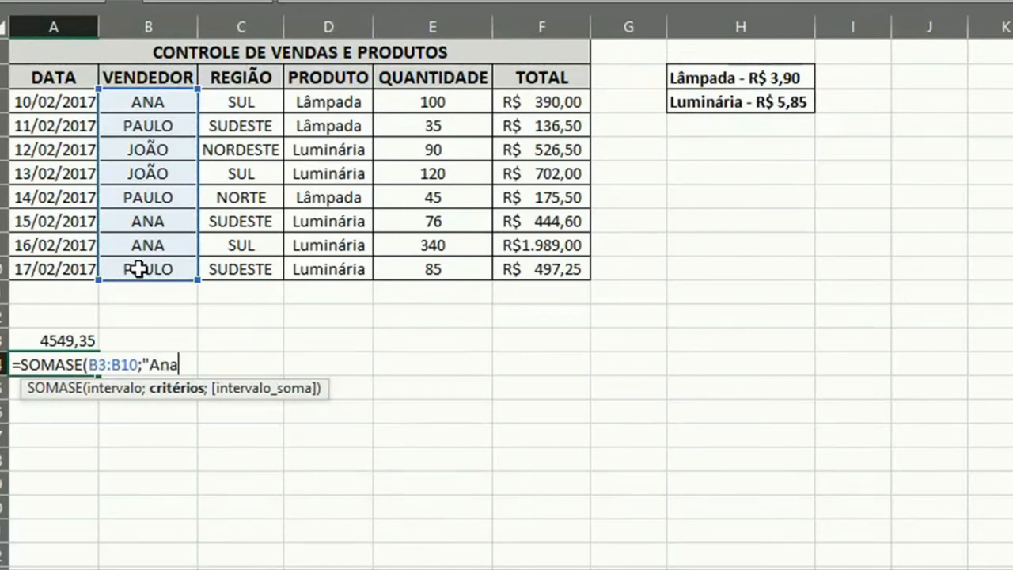
pyautogui.write('"')
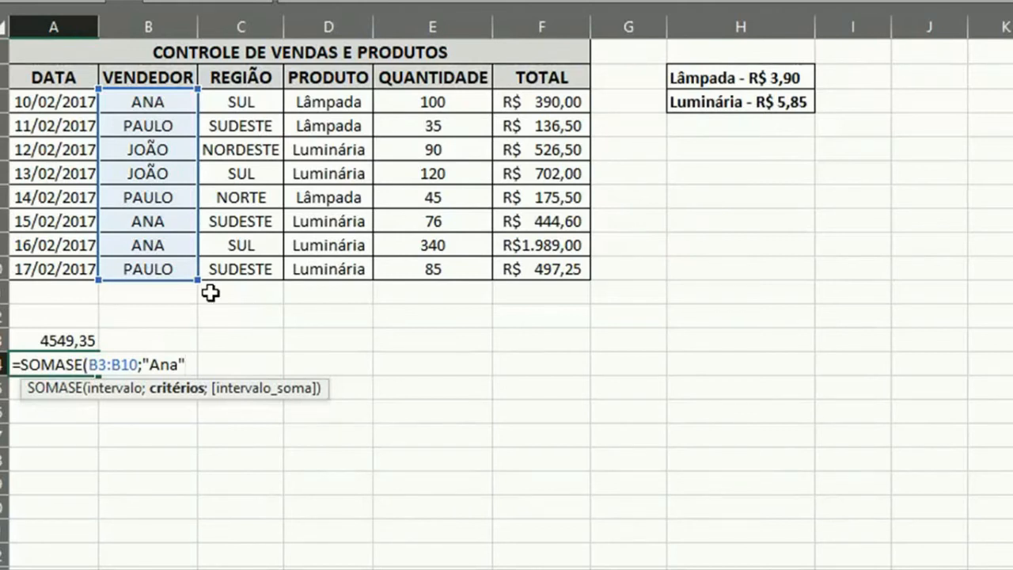
pyautogui.write(';')
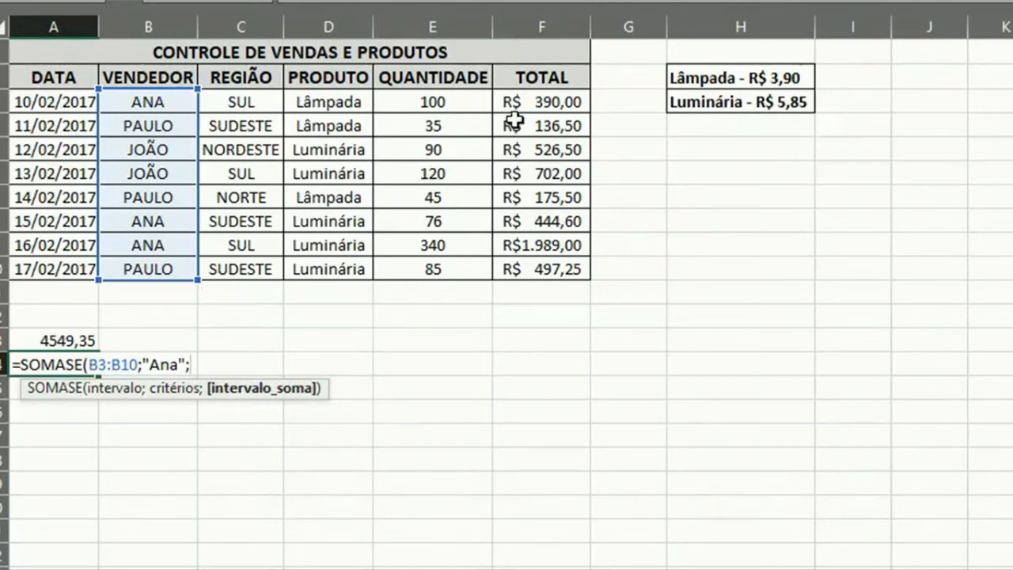
pyautogui.click(451, 102)
pyautogui.moveTo(451, 101); pyautogui.dragTo(437, 265)
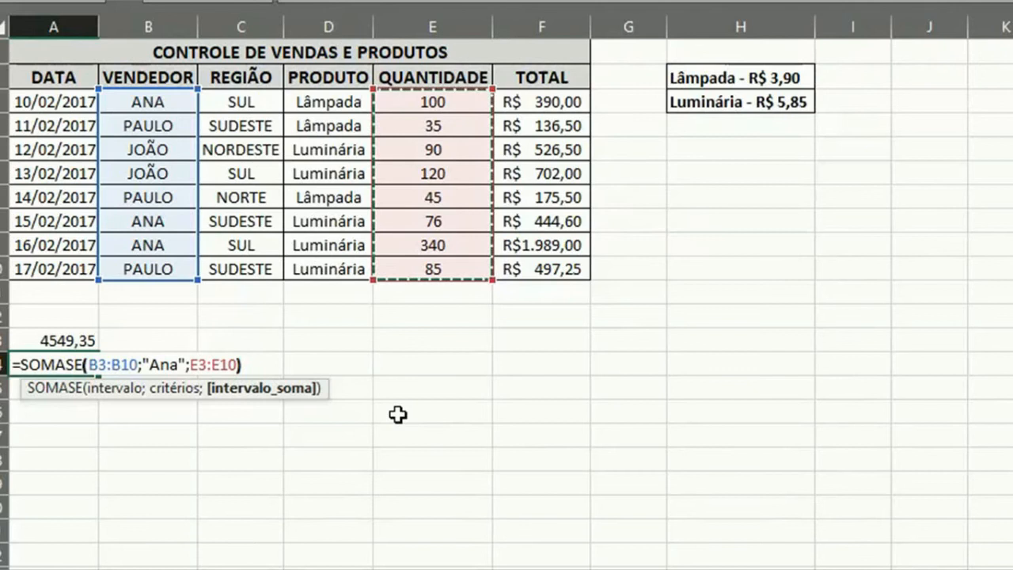
pyautogui.write(')')
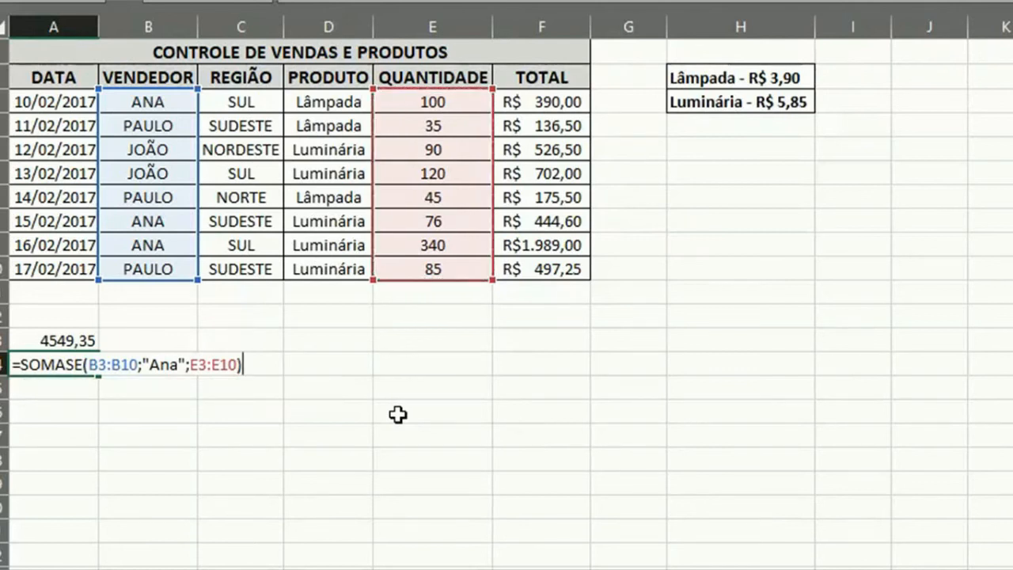
pyautogui.press('Return')
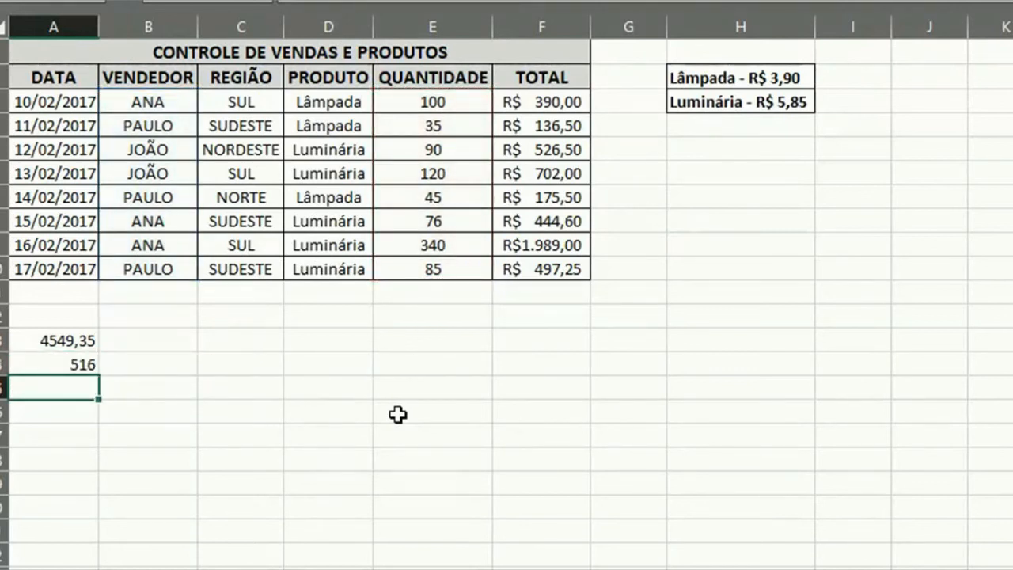
# Step: Cross-check the salesperson's quantity sum by entering =100+76+340 in H12, and clear that cell
pyautogui.click(45, 358)
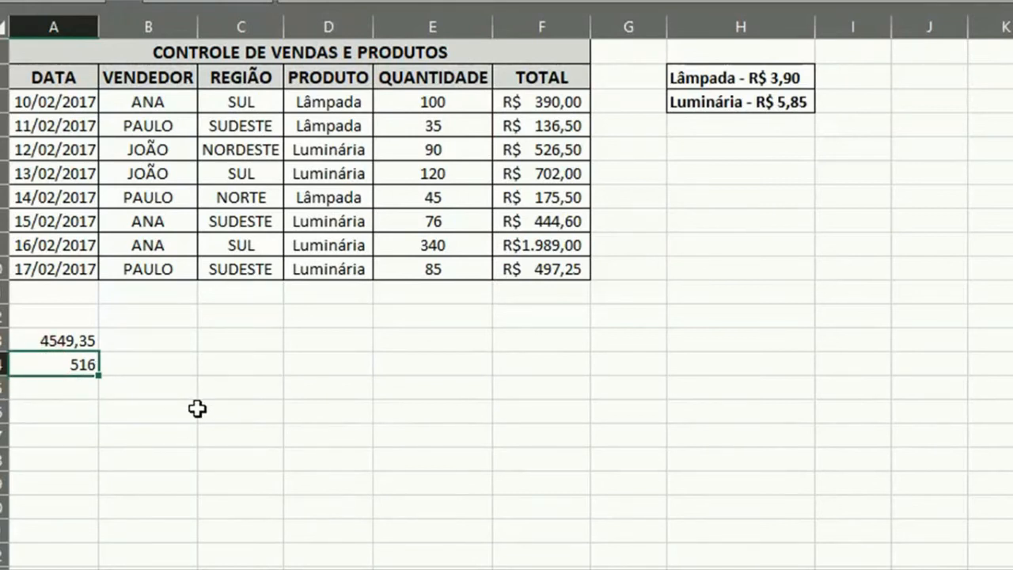
pyautogui.click(168, 105)
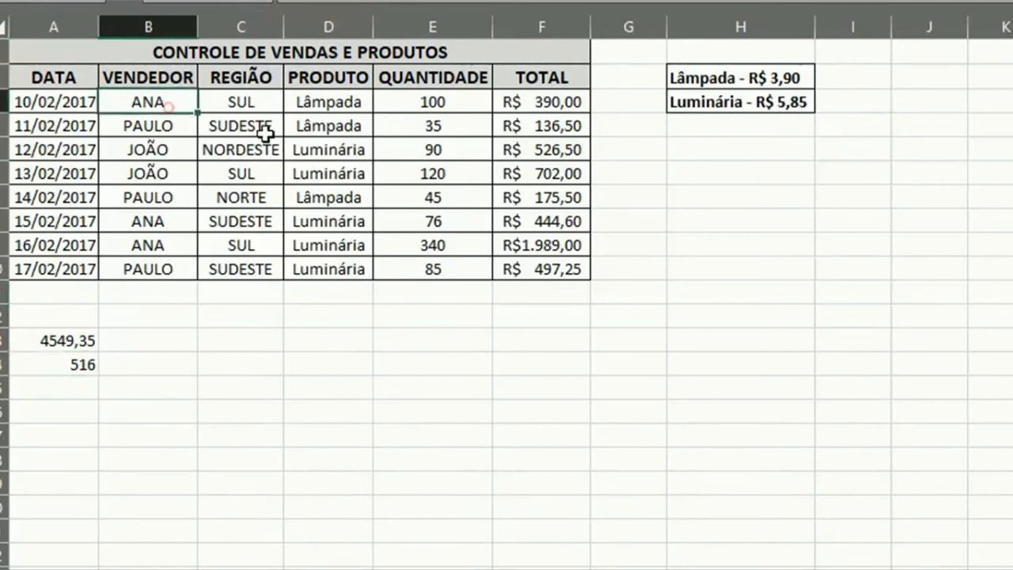
pyautogui.click(456, 103)
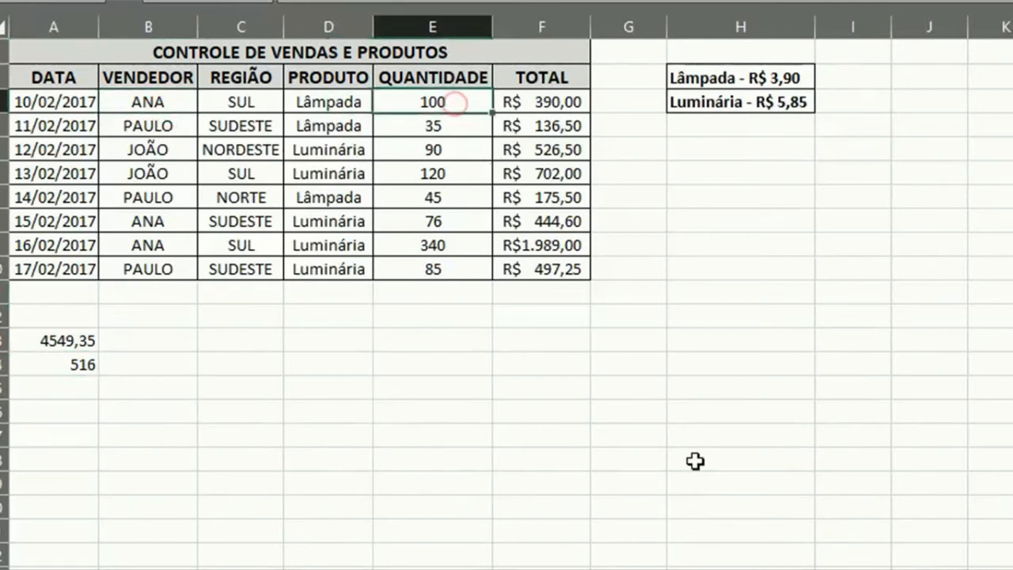
pyautogui.doubleClick(707, 317)
pyautogui.write('=100')
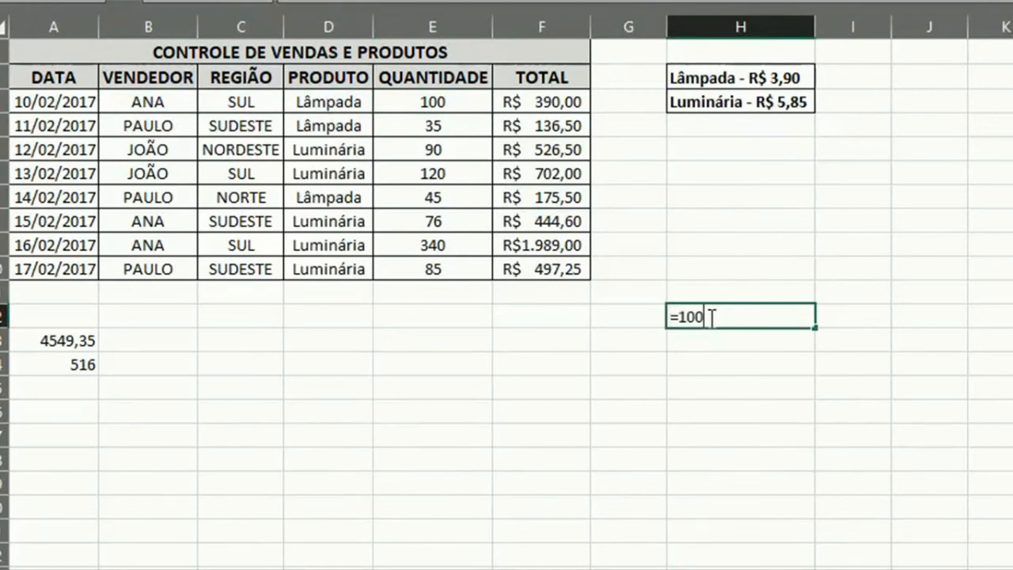
pyautogui.write('+76')
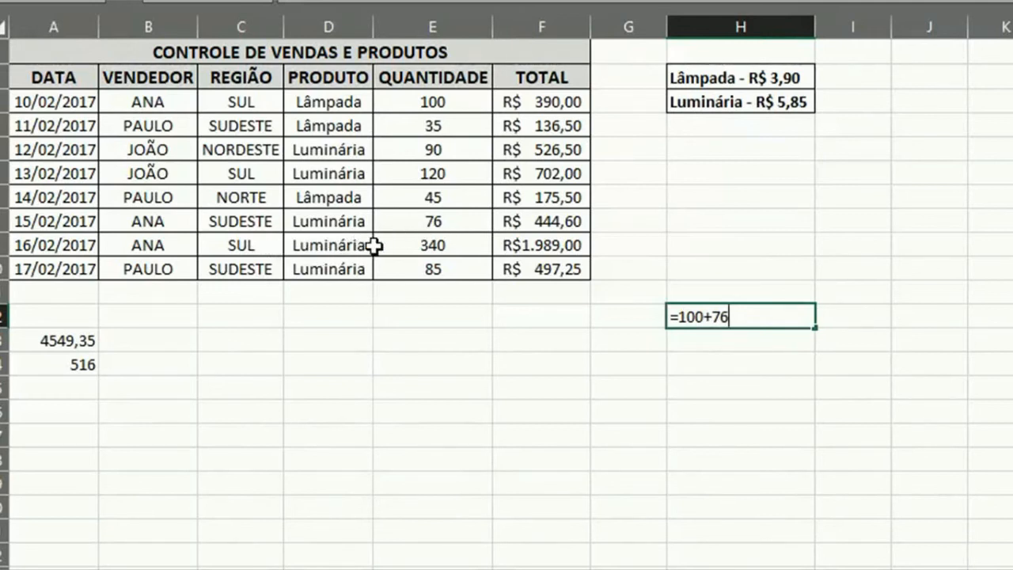
pyautogui.write('+340')
pyautogui.press('Return')
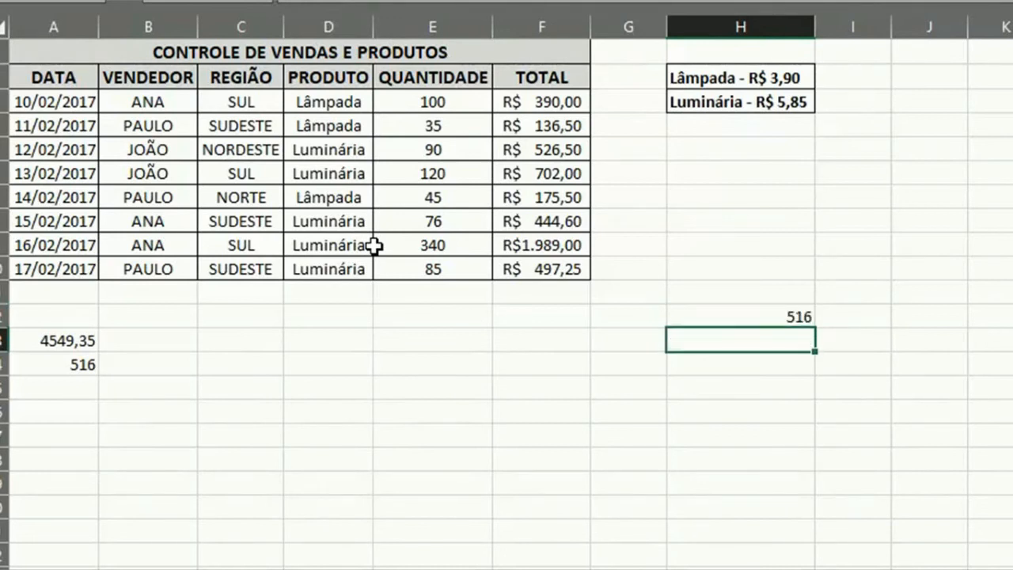
pyautogui.click(773, 317)
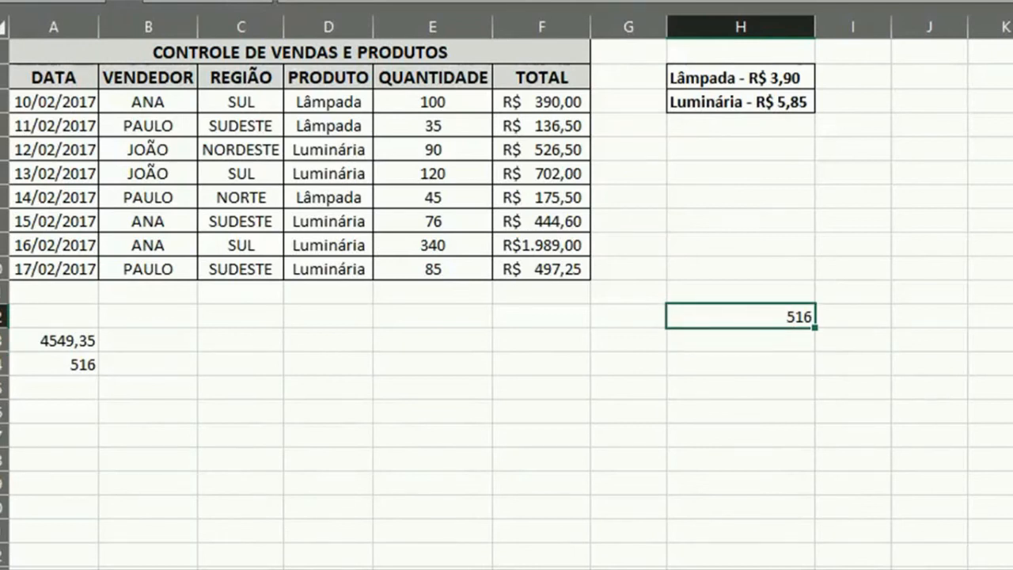
pyautogui.press('Delete')
# Step: Change the criterion in A14's SOMASE formula to the quoted name of the salesperson in B4
pyautogui.click(64, 364)
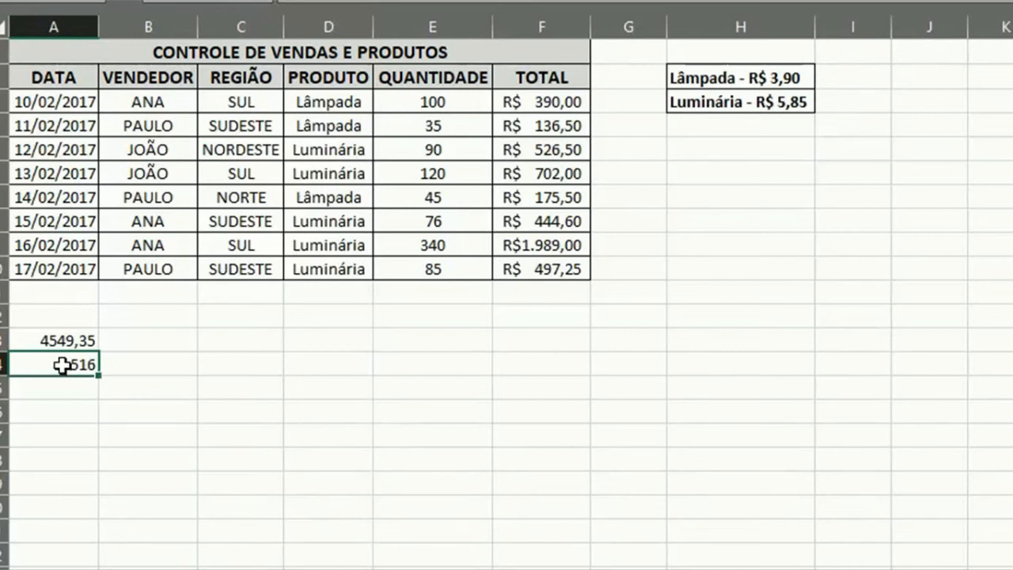
pyautogui.press('F2')
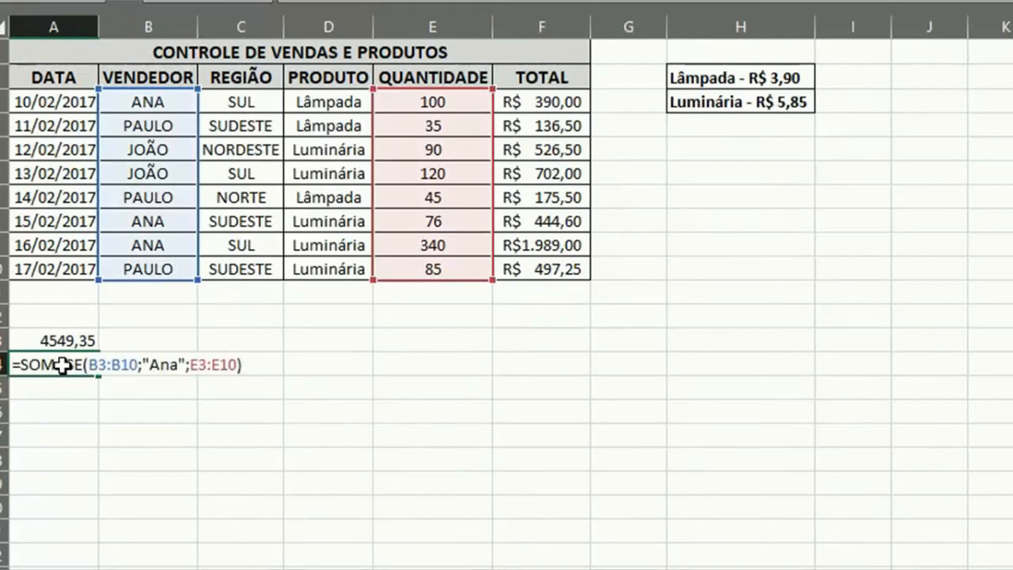
pyautogui.click(180, 364)
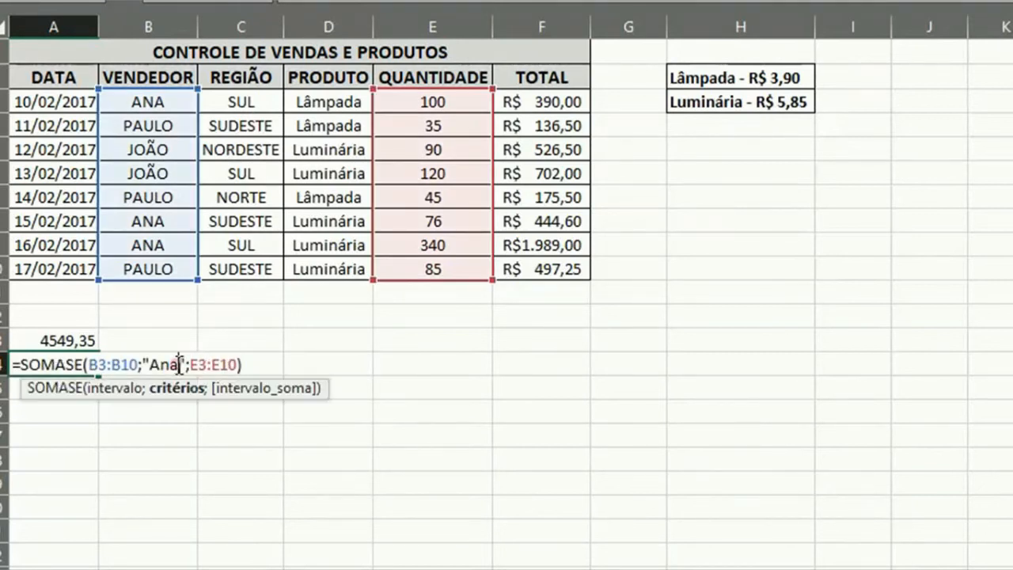
pyautogui.press('BackSpace')
pyautogui.press('BackSpace')
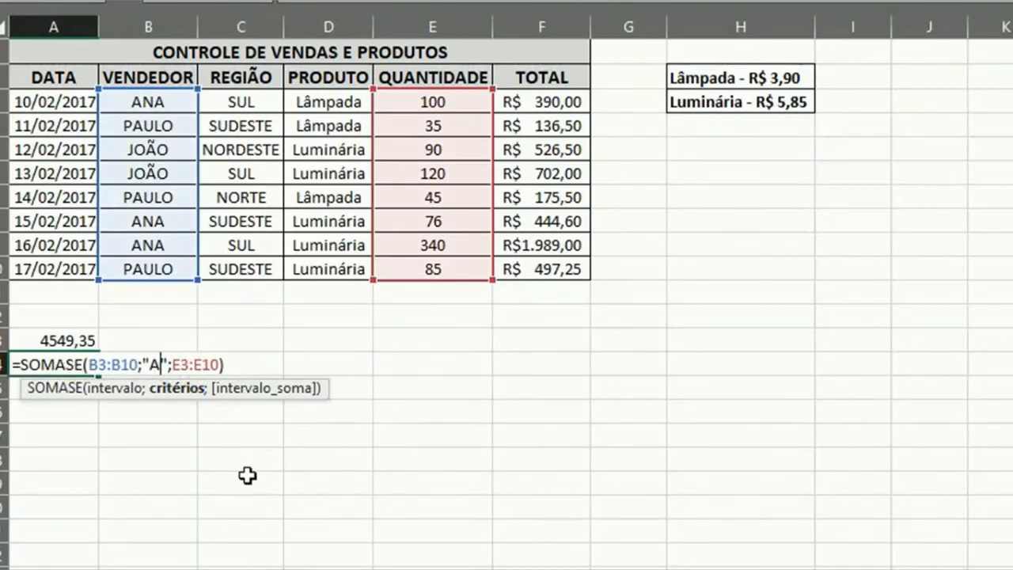
pyautogui.press('BackSpace')
pyautogui.write('Paulo')
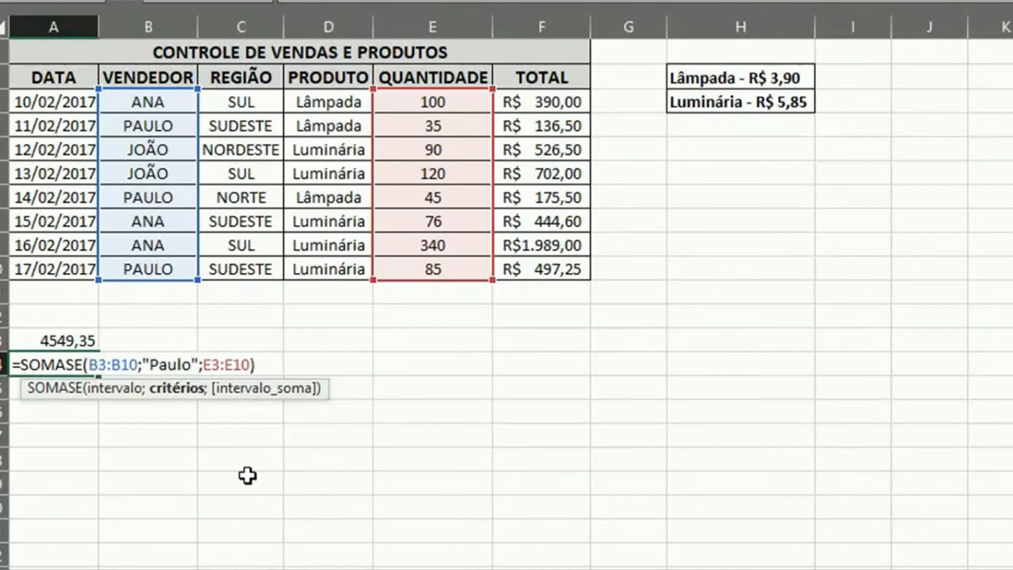
pyautogui.press('Return')
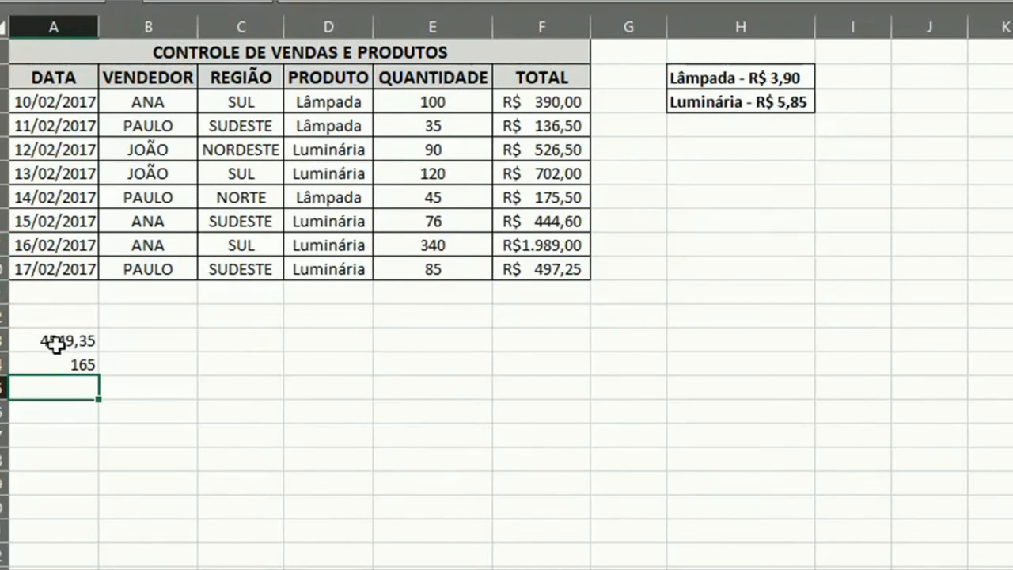
# Step: Clear A13:A14 and label A12 "Quantidade de peças que a … vendeu", with the name of the salesperson in B3
pyautogui.moveTo(62, 338); pyautogui.dragTo(65, 365)
pyautogui.press('Delete')
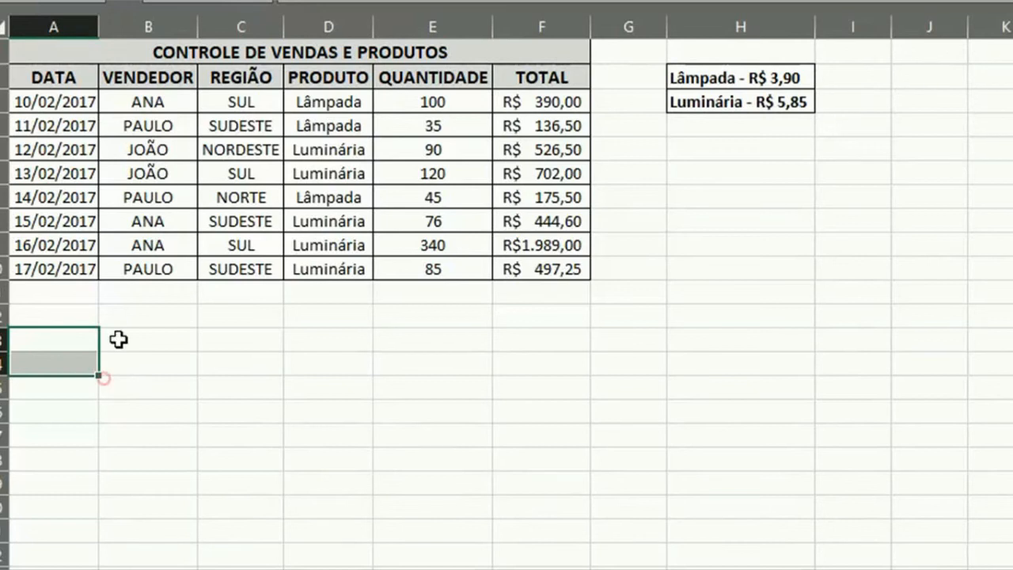
pyautogui.click(71, 308)
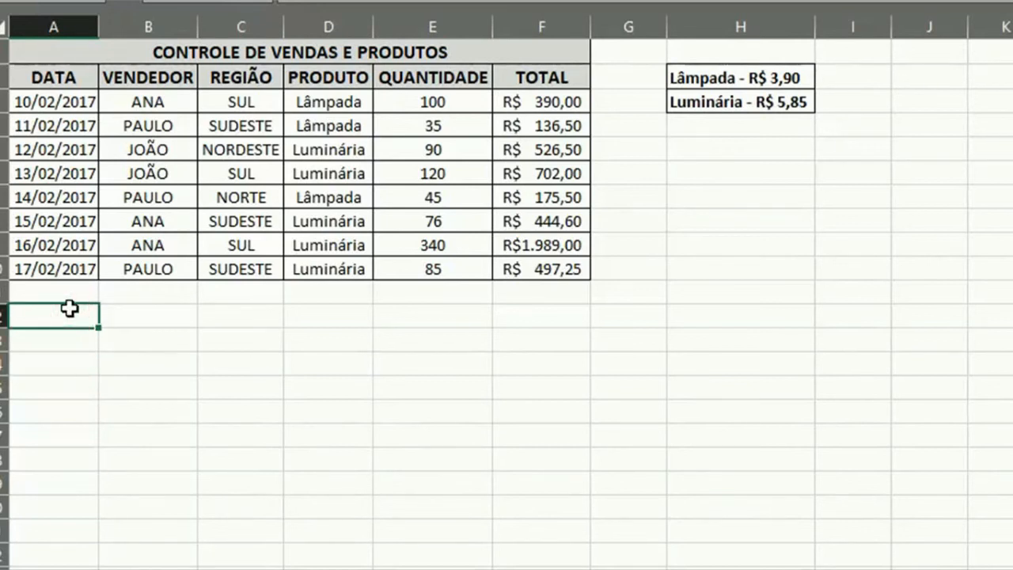
pyautogui.write('Quantidade de peças ')
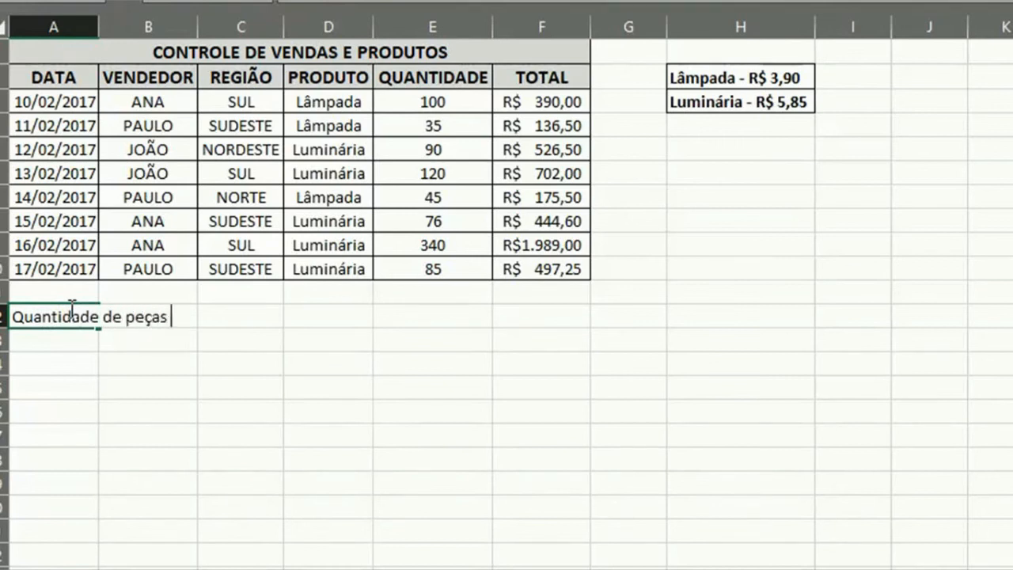
pyautogui.write('que a Ana ')
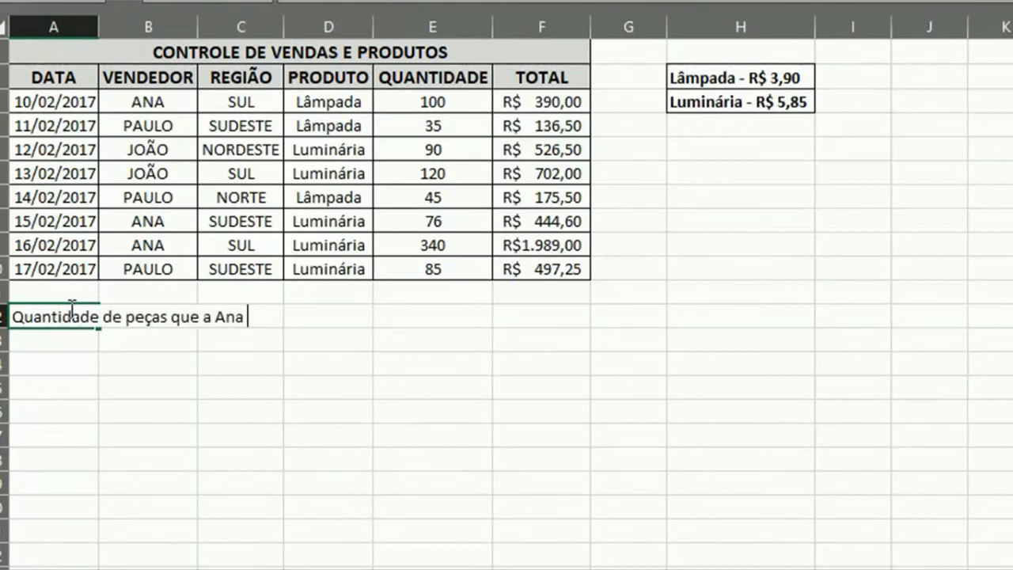
pyautogui.write('vende')
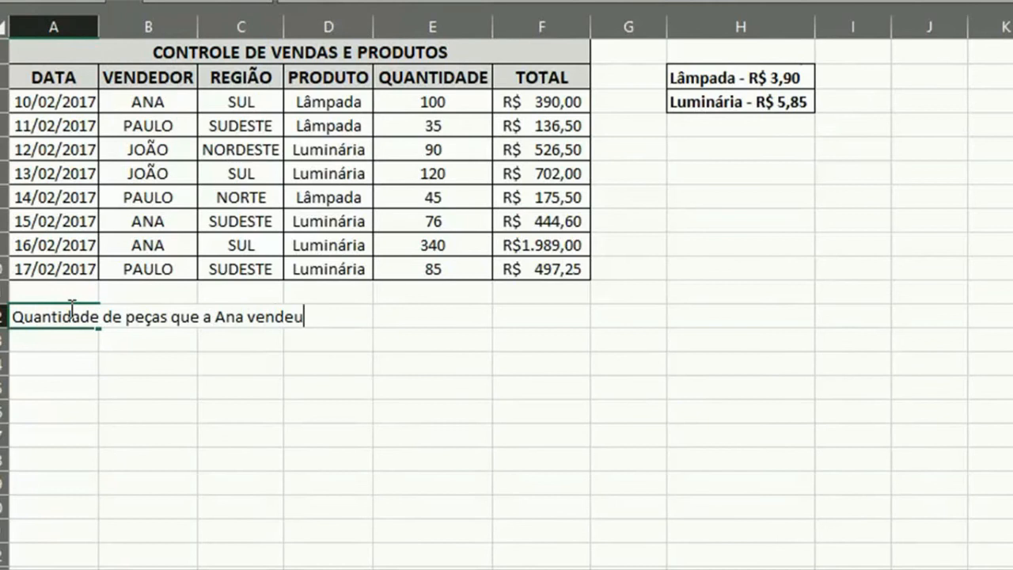
pyautogui.write('u')
pyautogui.press('Return')
pyautogui.write('Qu')
pyautogui.press('BackSpace')
pyautogui.press('BackSpace')
pyautogui.press('BackSpace')
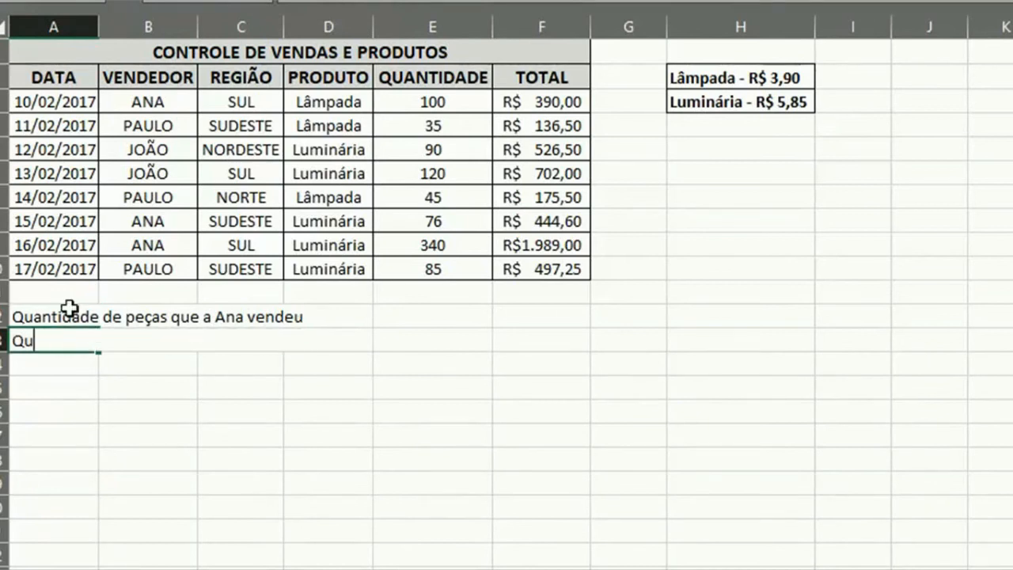
# Step: Label A13 "Valor que a … vendeu", with the name of the salesperson in B3
pyautogui.write('Valor que a Ana vendeu')
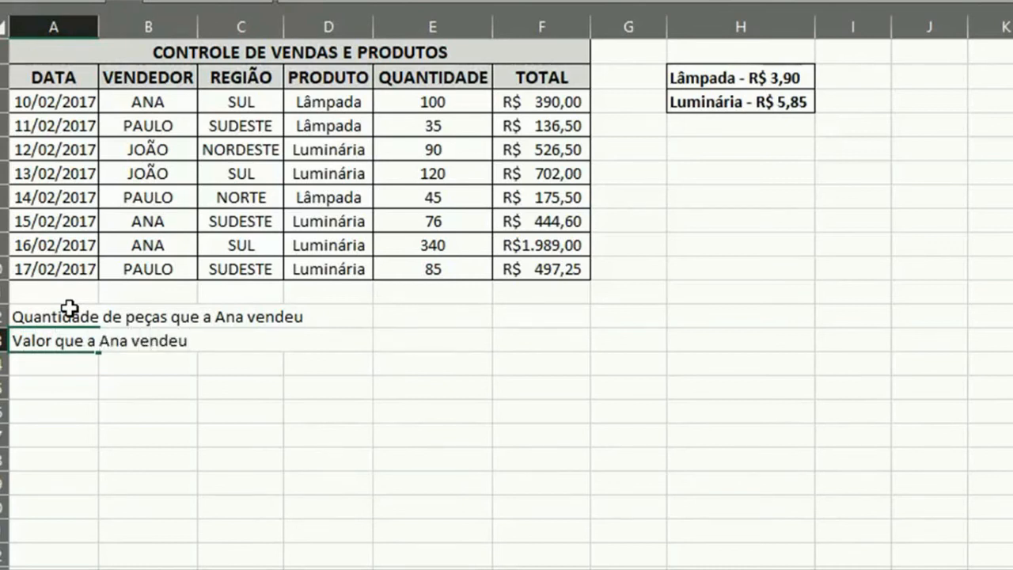
pyautogui.press('Return')
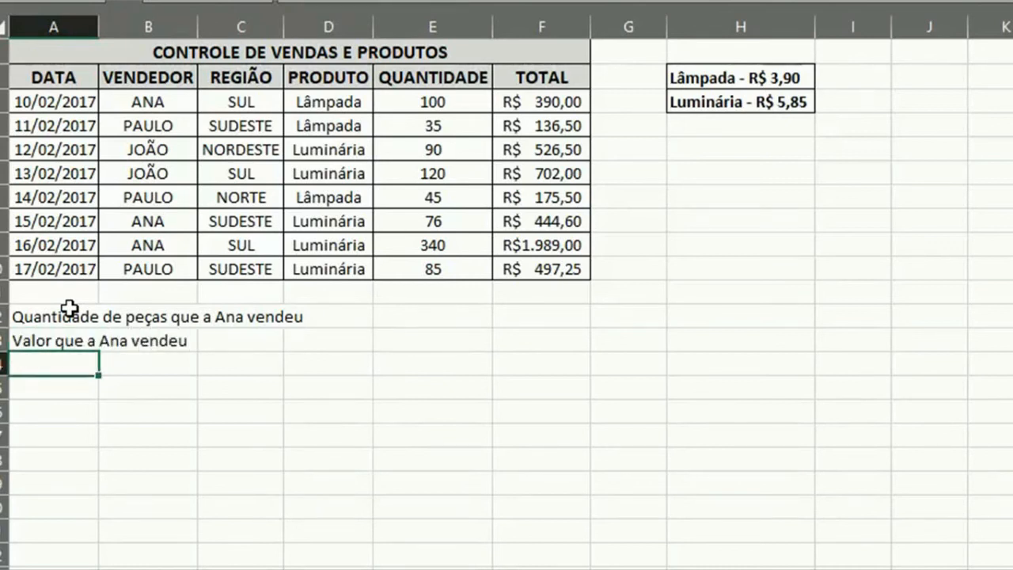
# Step: Enter a SOMASE formula in E12 that sums quantities E3:E10 where B3:B10 matches the quoted name of the salesperson in B3
pyautogui.click(414, 317)
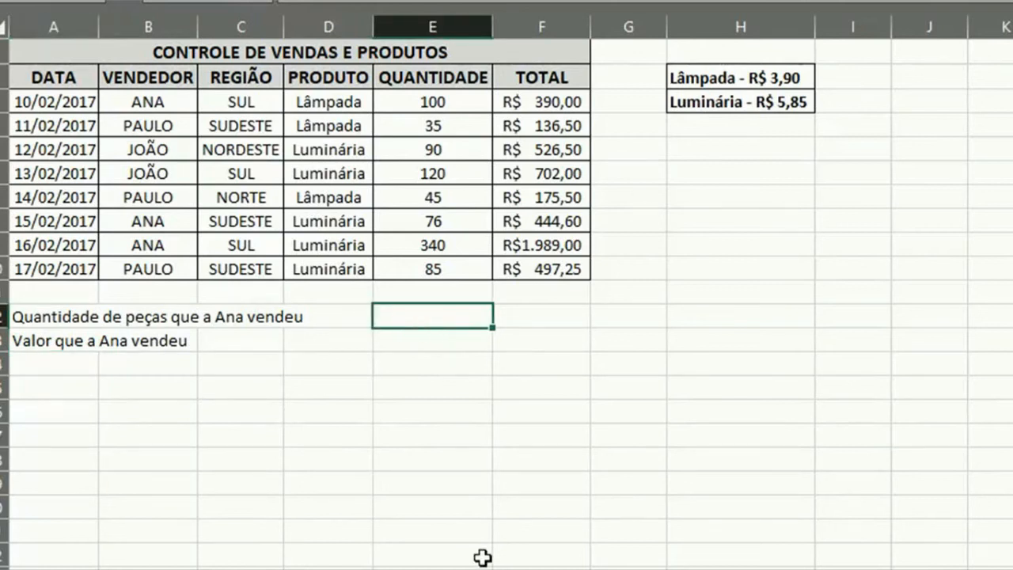
pyautogui.write('=soma')
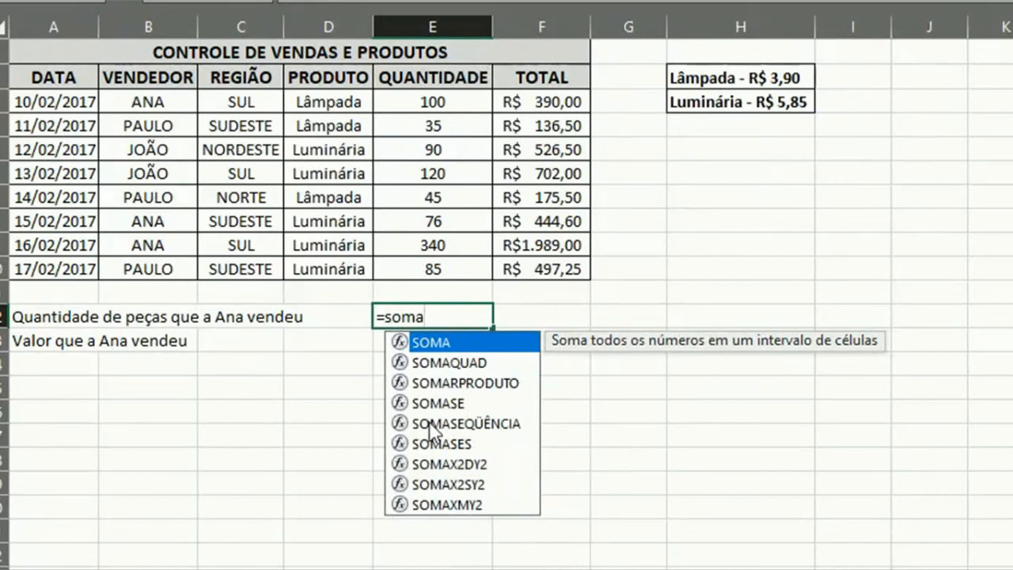
pyautogui.doubleClick(441, 404)
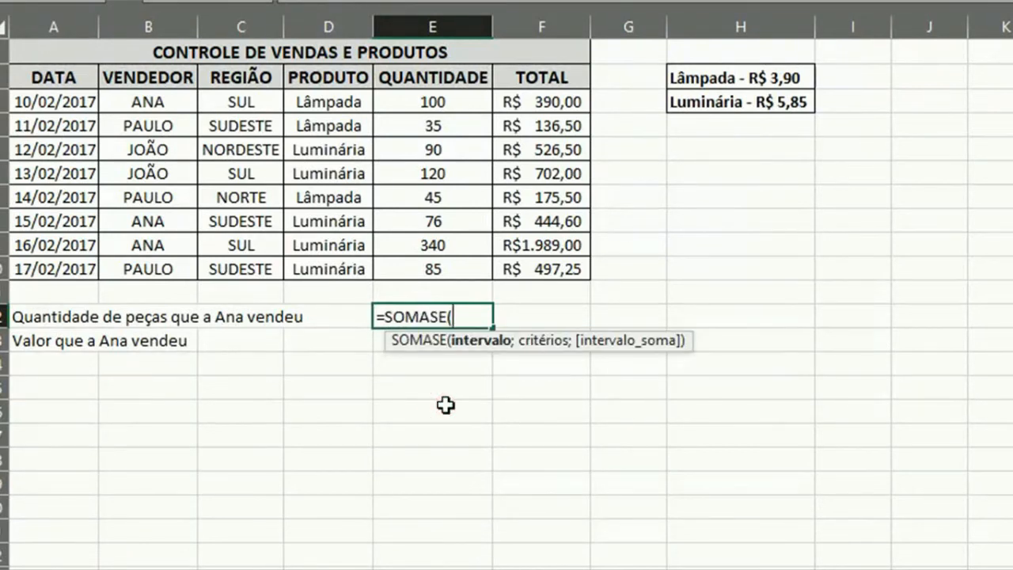
pyautogui.click(143, 99)
pyautogui.moveTo(143, 98); pyautogui.dragTo(133, 267)
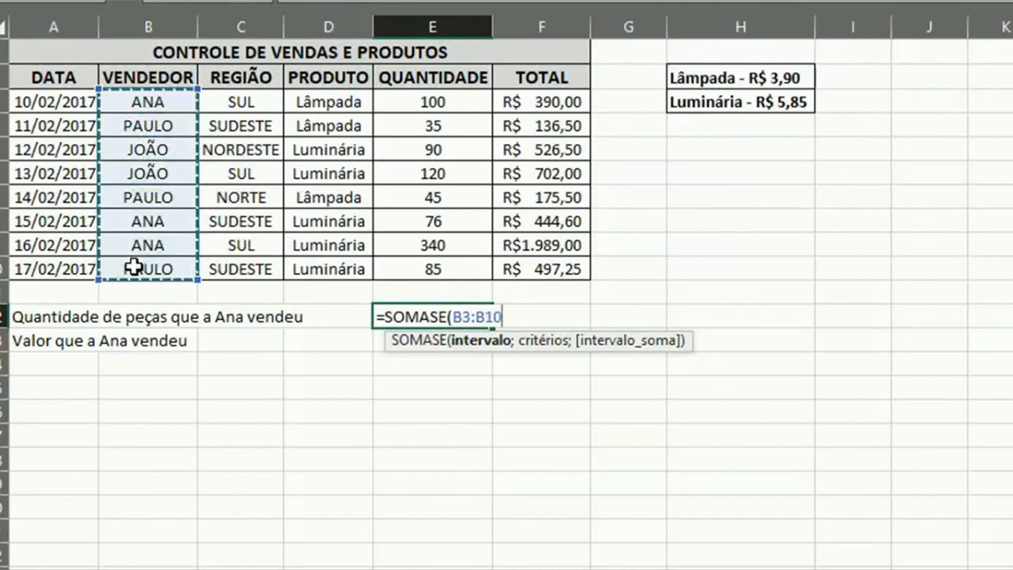
pyautogui.write(';"An')
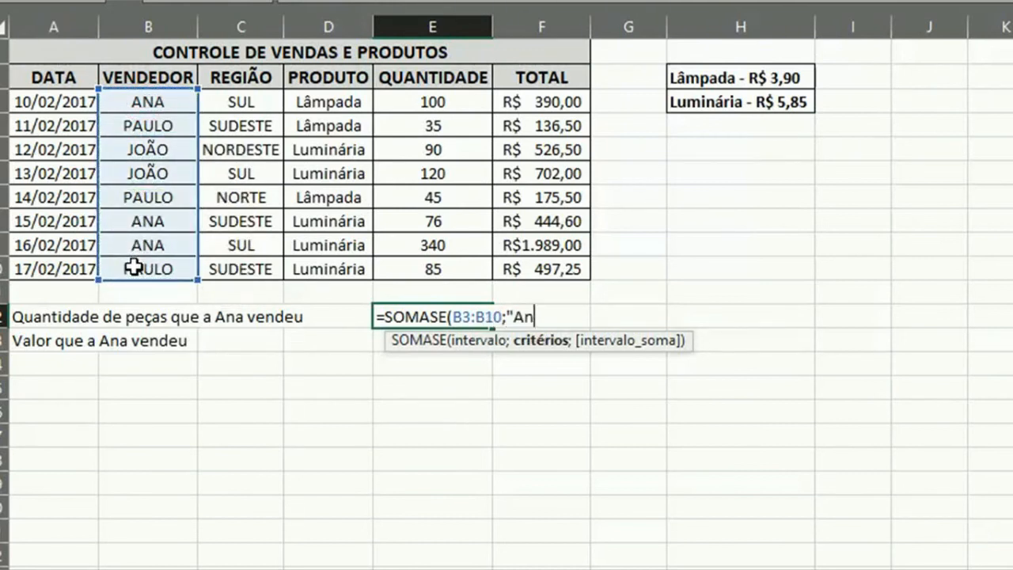
pyautogui.write('a";')
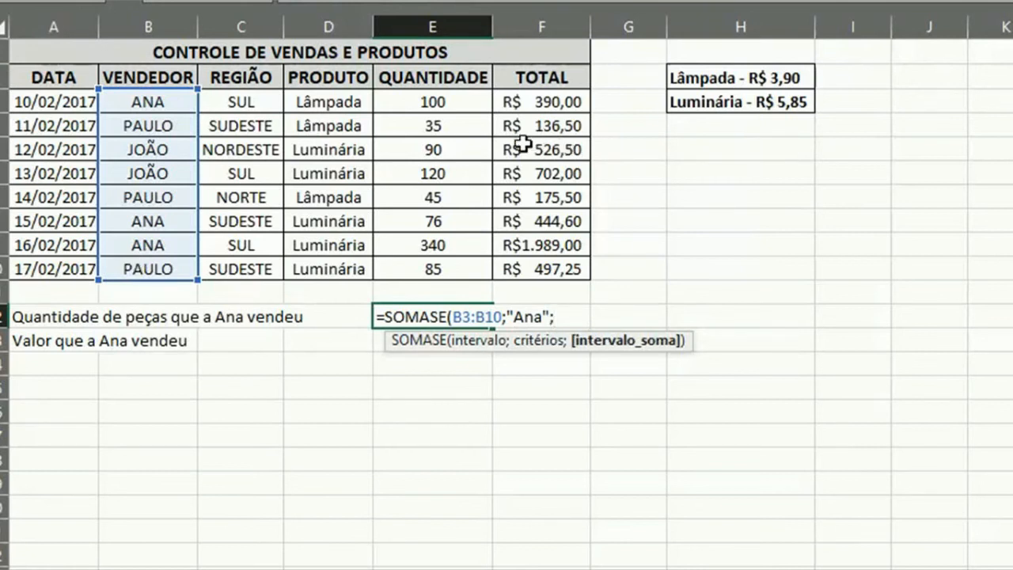
pyautogui.moveTo(454, 105); pyautogui.dragTo(471, 270)
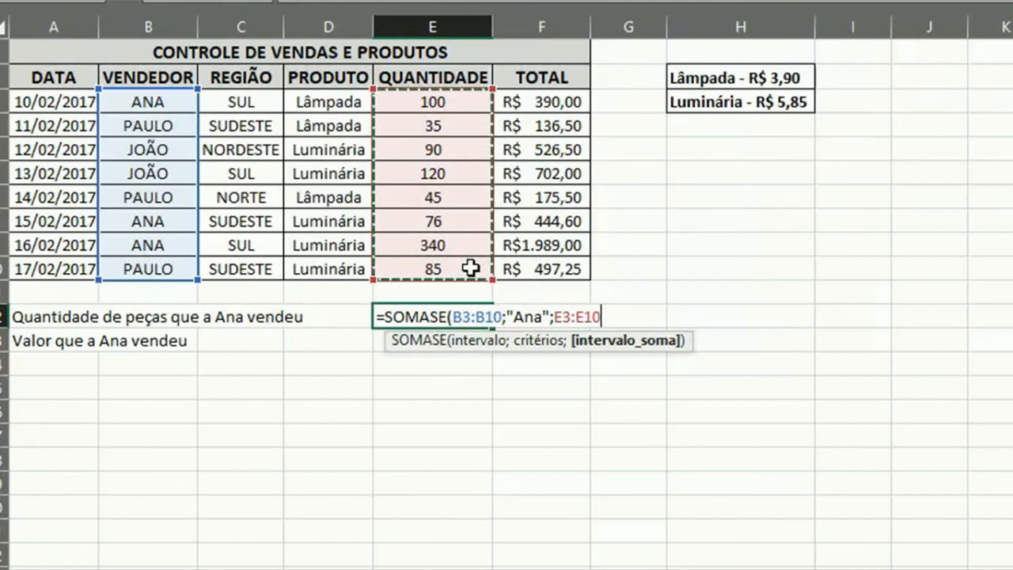
pyautogui.write(')')
pyautogui.press('Return')
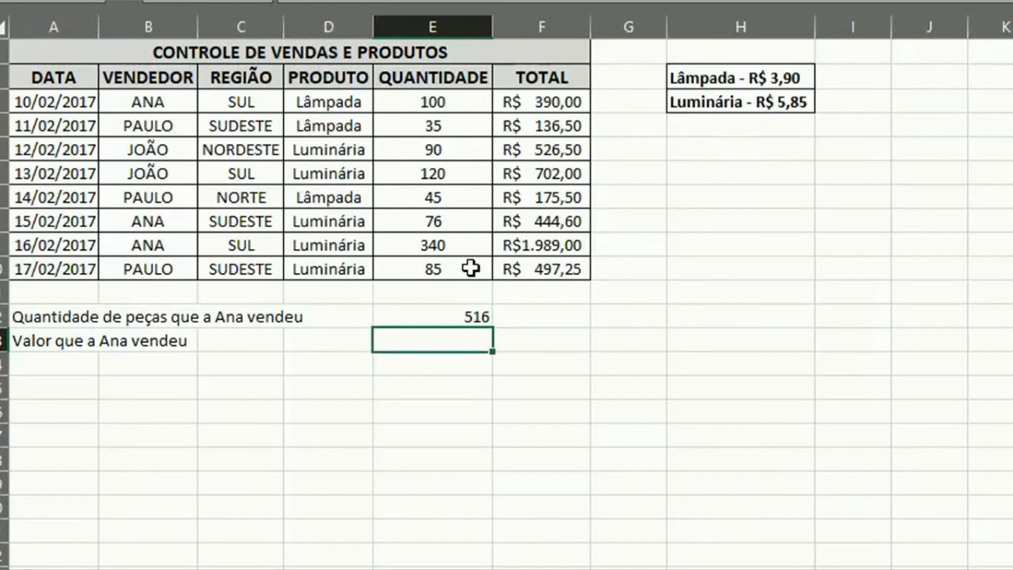
# Step: Enter a SOMASE formula in E13 that sums totals F3:F10 where B3:B10 matches the quoted name of the salesperson in B3
pyautogui.write('=soma')
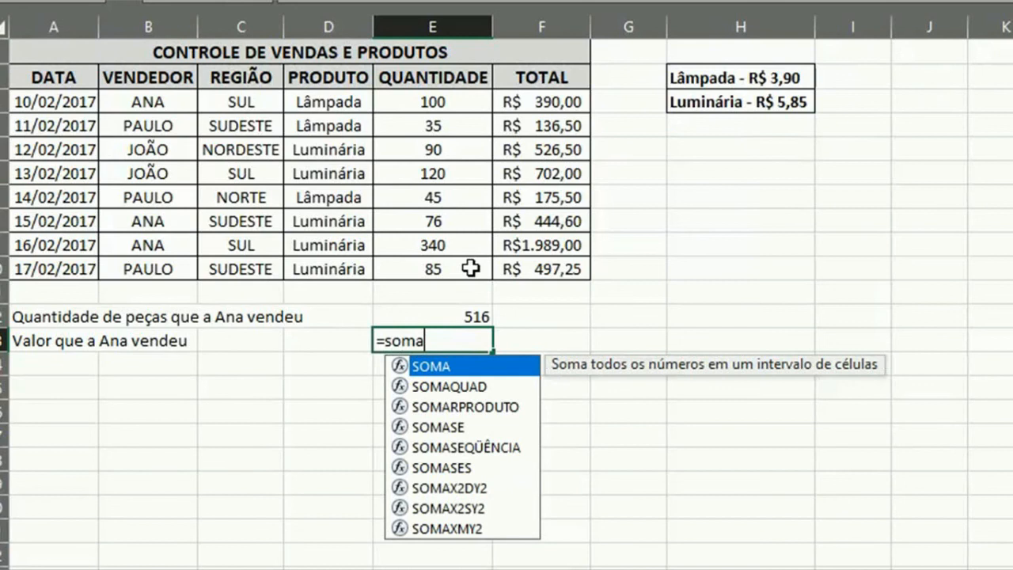
pyautogui.doubleClick(427, 426)
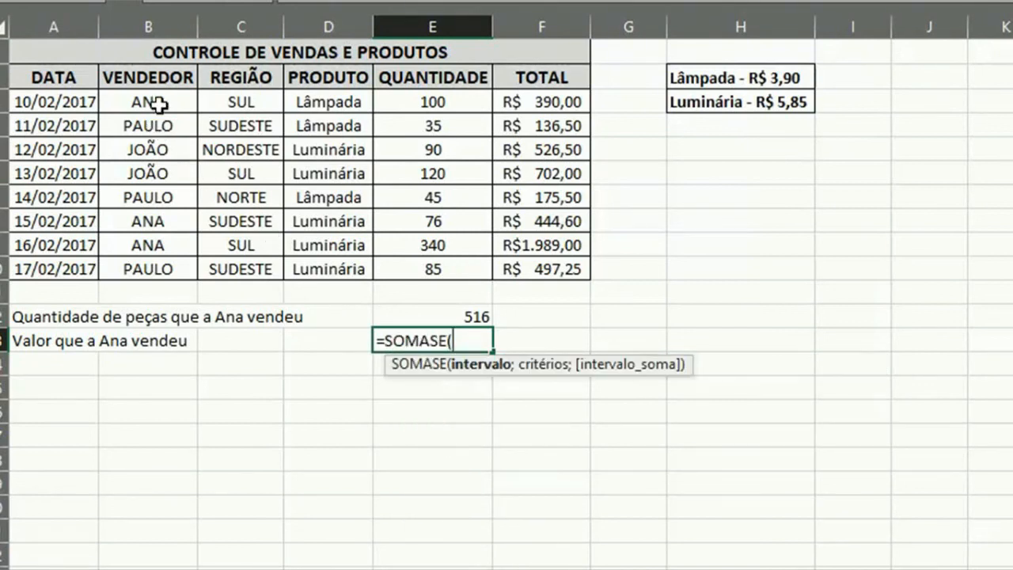
pyautogui.moveTo(160, 104); pyautogui.dragTo(150, 269)
pyautogui.write(';')
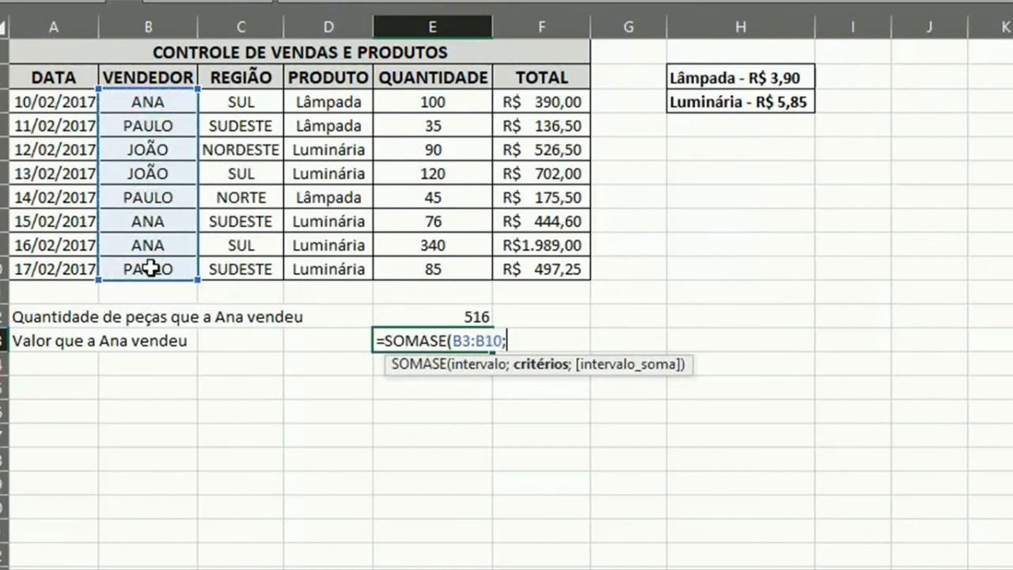
pyautogui.write('"Ana')
pyautogui.write(')')
pyautogui.write(';')
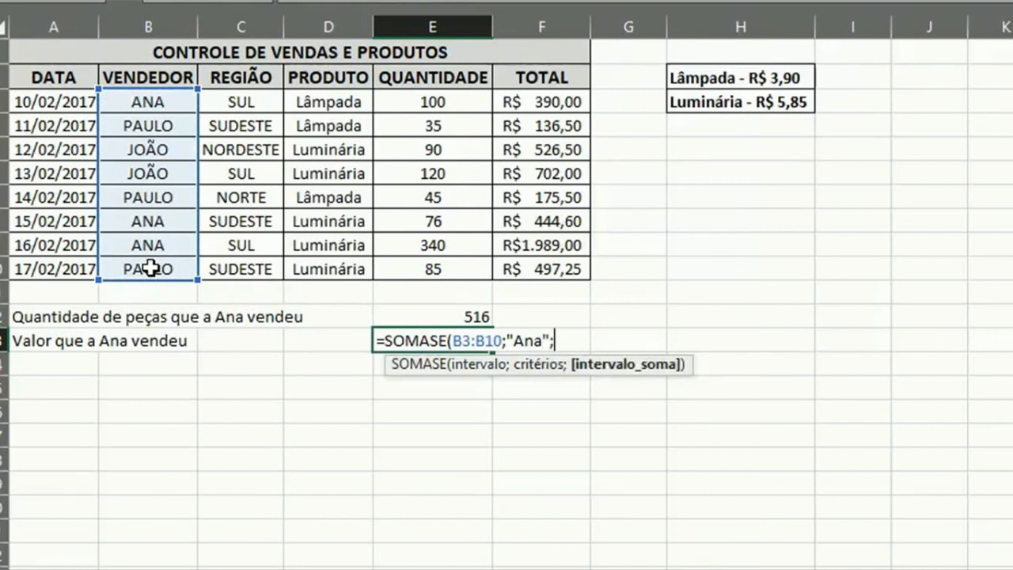
pyautogui.moveTo(543, 104); pyautogui.dragTo(543, 267)
pyautogui.write(')')
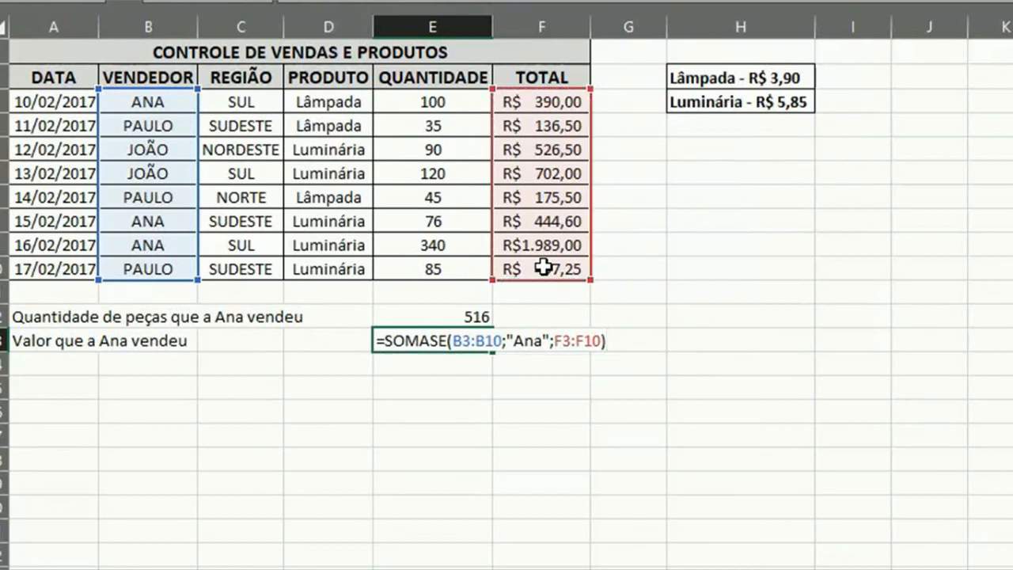
pyautogui.press('Return')
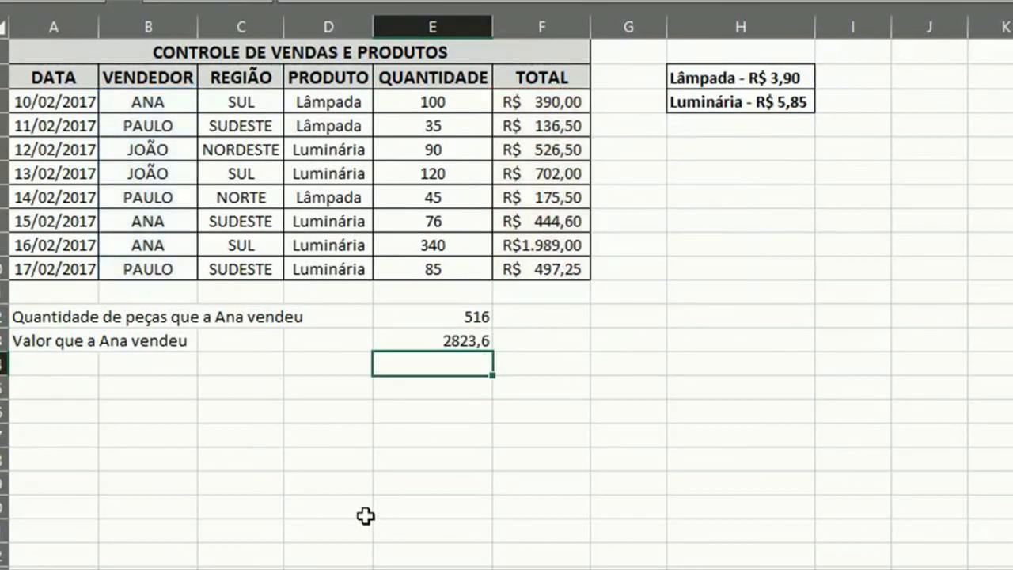
# Step: Centre the quantity in E12 and apply the R$ accounting format to the value in E13
pyautogui.click(446, 317)
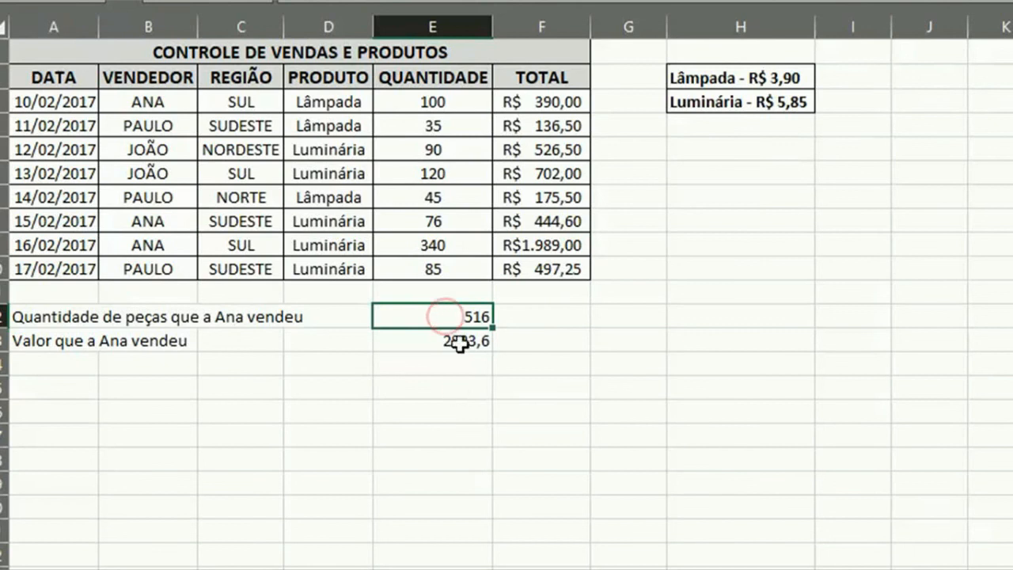
pyautogui.click(522, 1)
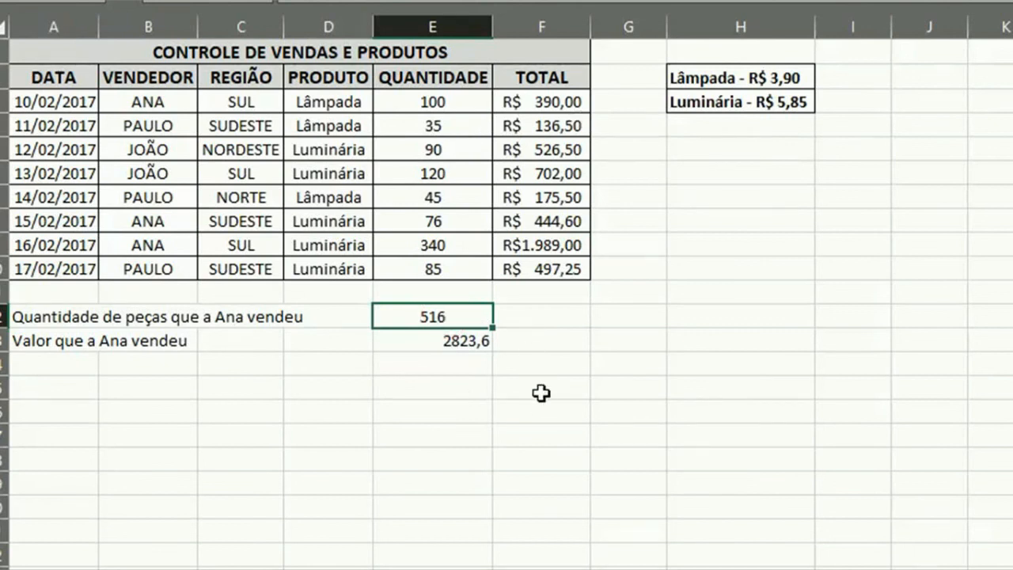
pyautogui.click(429, 341)
pyautogui.click(635, 2)
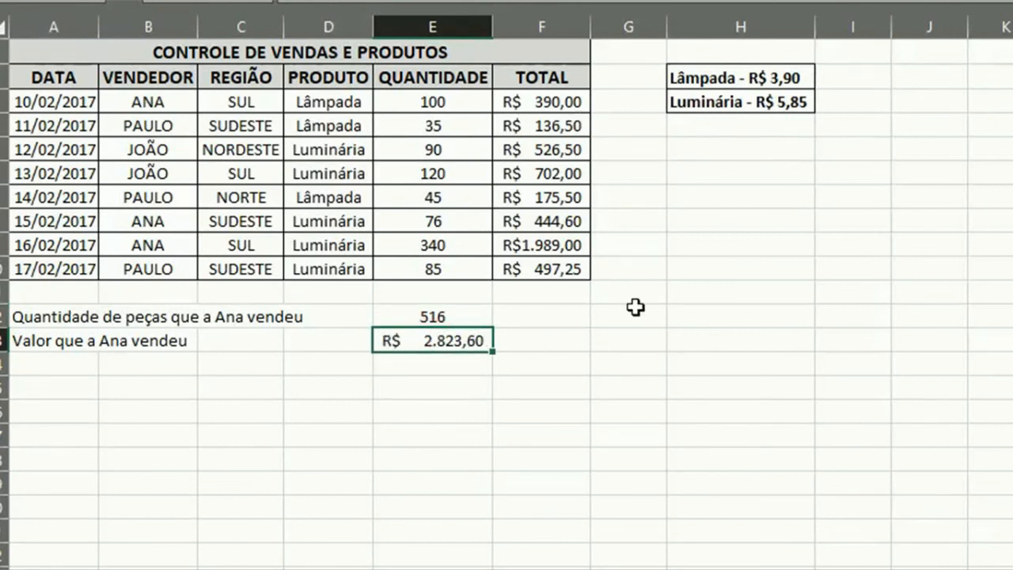